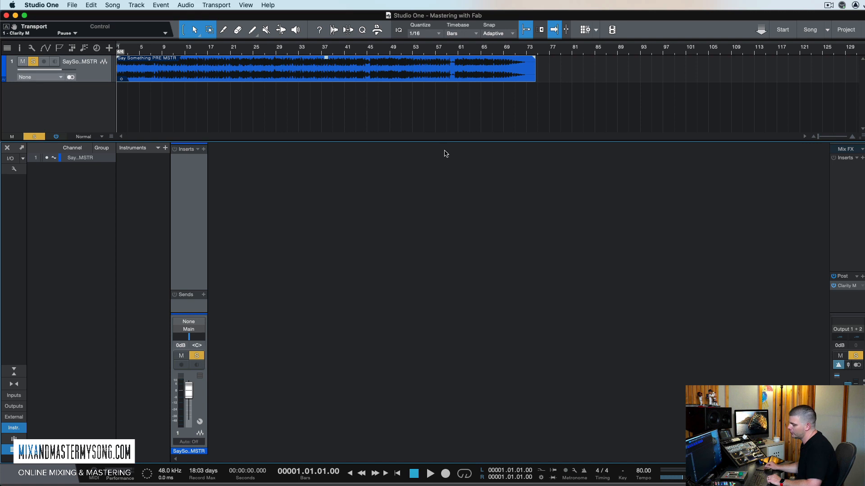
# - Audition the unprocessed Say Something PRE MSTR track, moving the playback start to bar 9
pyautogui.press('space')
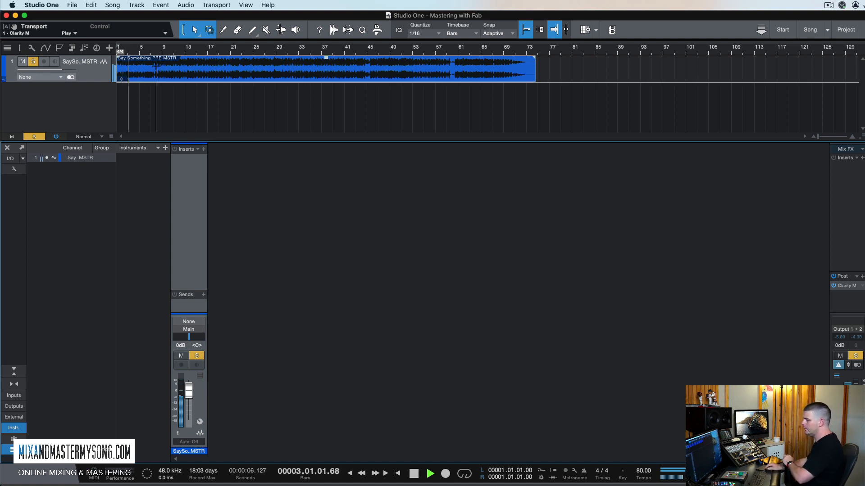
pyautogui.click(160, 49)
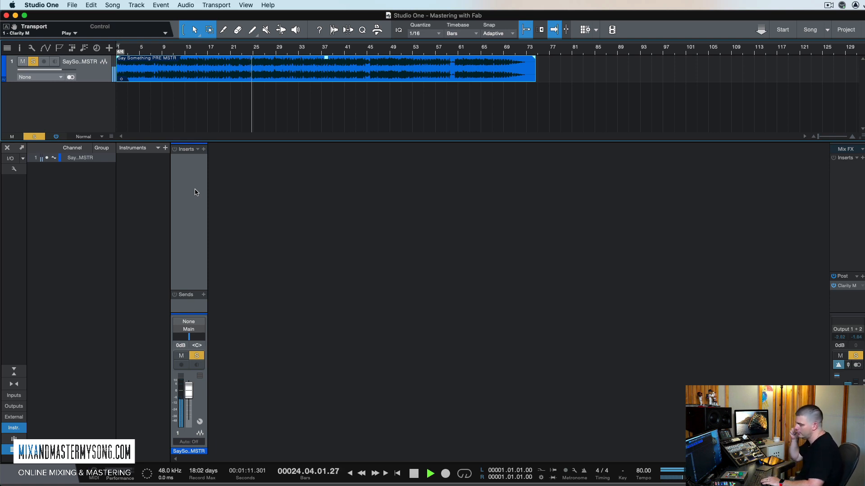
pyautogui.press('space')
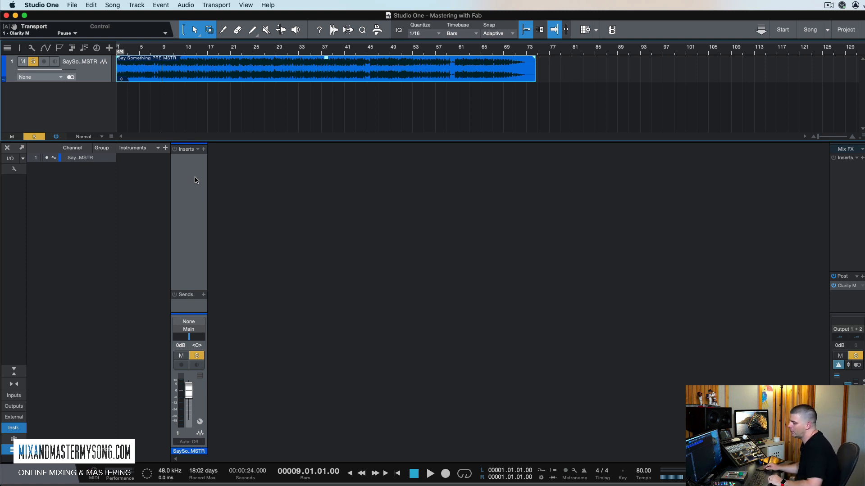
# - Insert the bx_digital V3 equalizer on the Say Something PRE MSTR channel and position its window below the track
pyautogui.click(204, 149)
pyautogui.write('v2')
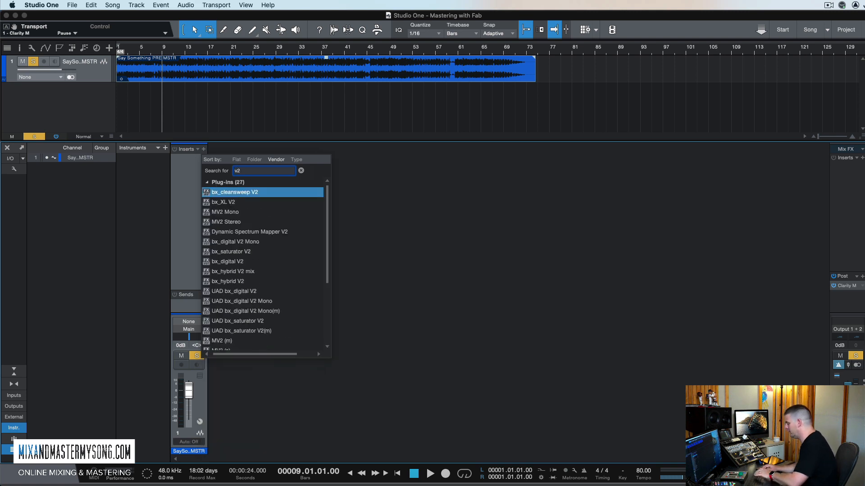
pyautogui.press('BackSpace')
pyautogui.write('3')
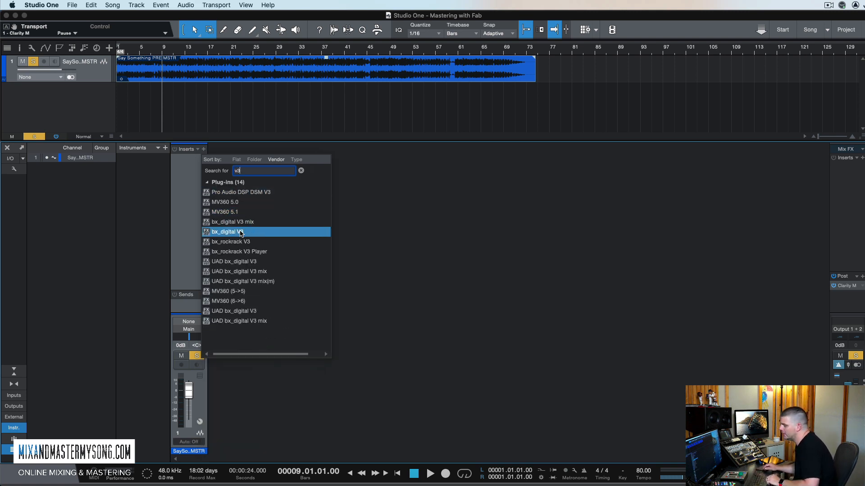
pyautogui.doubleClick(271, 230)
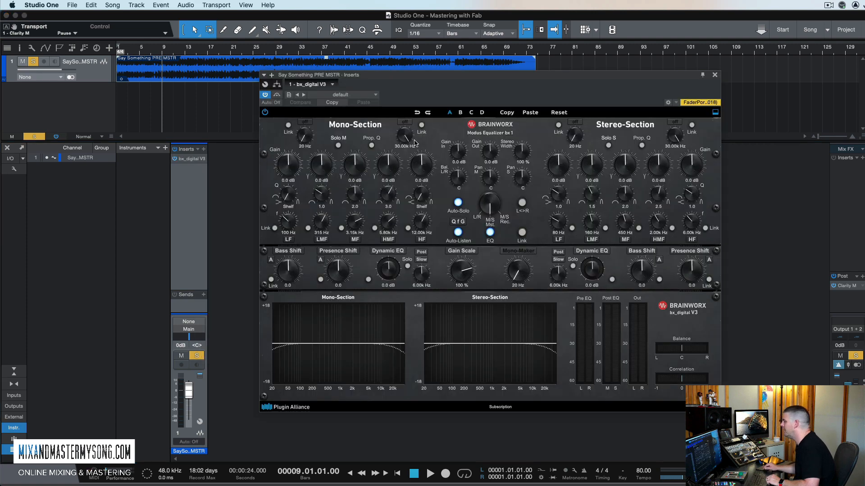
pyautogui.moveTo(377, 77)
pyautogui.mouseDown()
pyautogui.moveTo(342, 91)
pyautogui.moveTo(375, 90)
pyautogui.mouseUp()
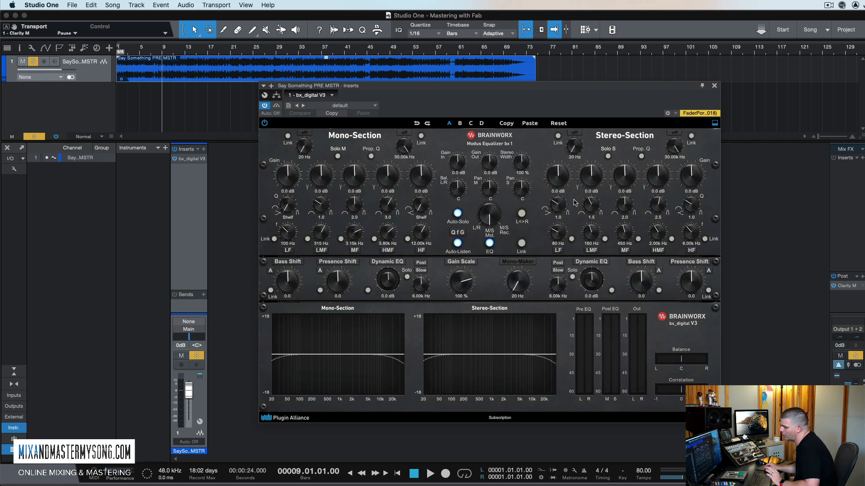
pyautogui.moveTo(506, 88); pyautogui.dragTo(506, 94)
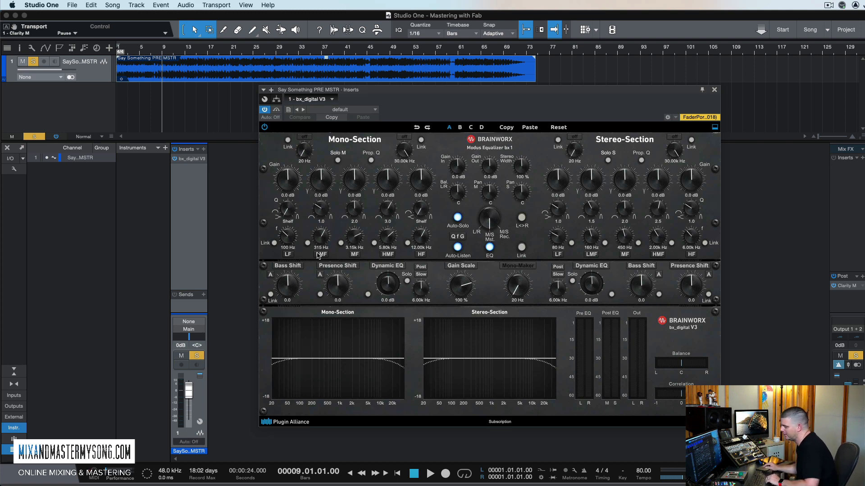
# - During playback, set the Mono-Section LMF band to -1.0 dB at 298 Hz and the Stereo-Section high-pass filter to 61 Hz
pyautogui.press('space')
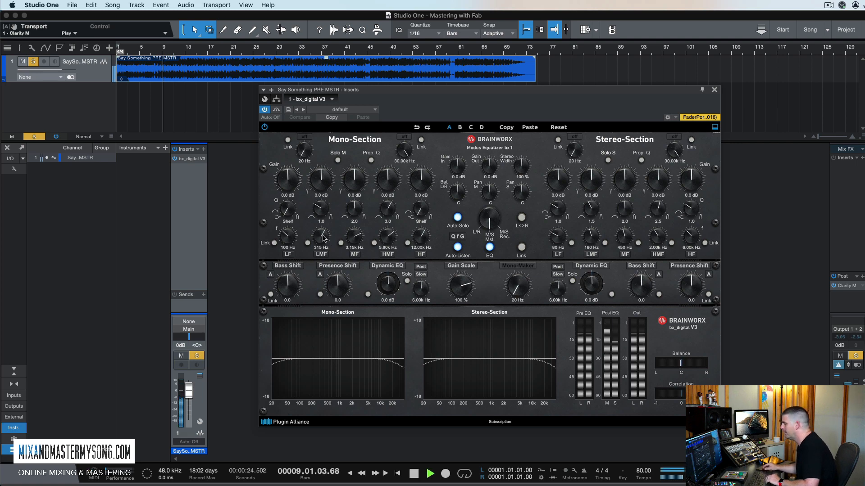
pyautogui.moveTo(321, 236)
pyautogui.mouseDown()
pyautogui.moveTo(323, 226)
pyautogui.moveTo(323, 240)
pyautogui.mouseUp()
pyautogui.moveTo(322, 173); pyautogui.dragTo(323, 176)
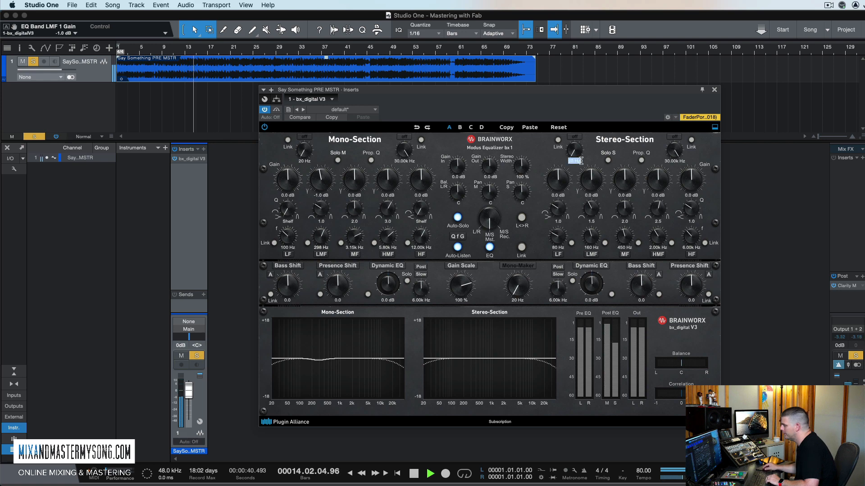
pyautogui.moveTo(576, 153); pyautogui.dragTo(577, 140)
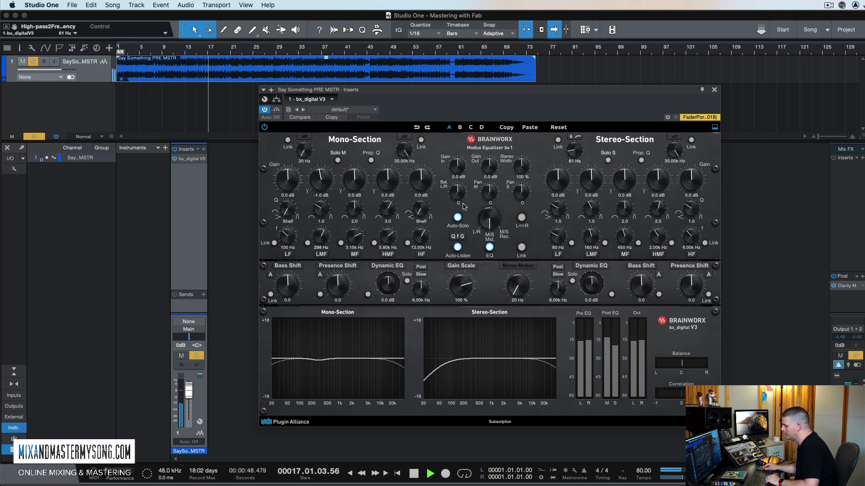
# - Compare the song with bx_digital V3 bypassed and active, and stop playback
pyautogui.click(277, 110)
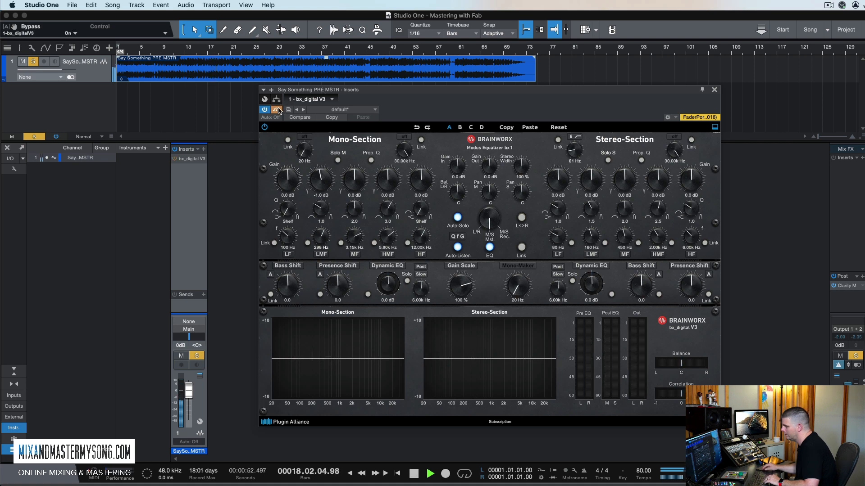
pyautogui.click(278, 110)
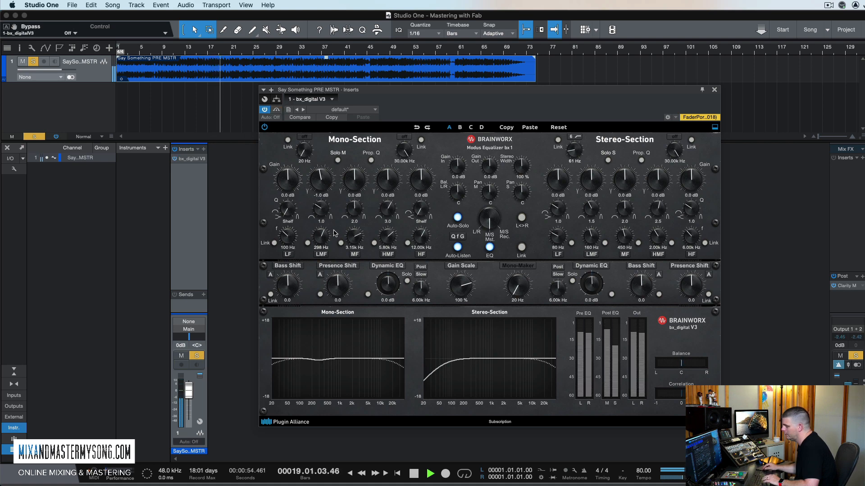
pyautogui.press('space')
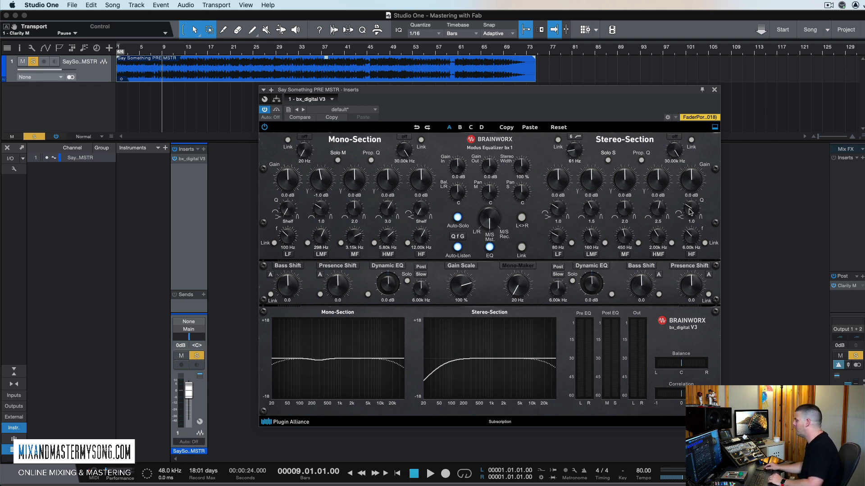
# - Boost the Stereo-Section HF band by 1.0 dB and, during playback, widen the Stereo Width to 117%
pyautogui.moveTo(691, 212); pyautogui.dragTo(686, 183)
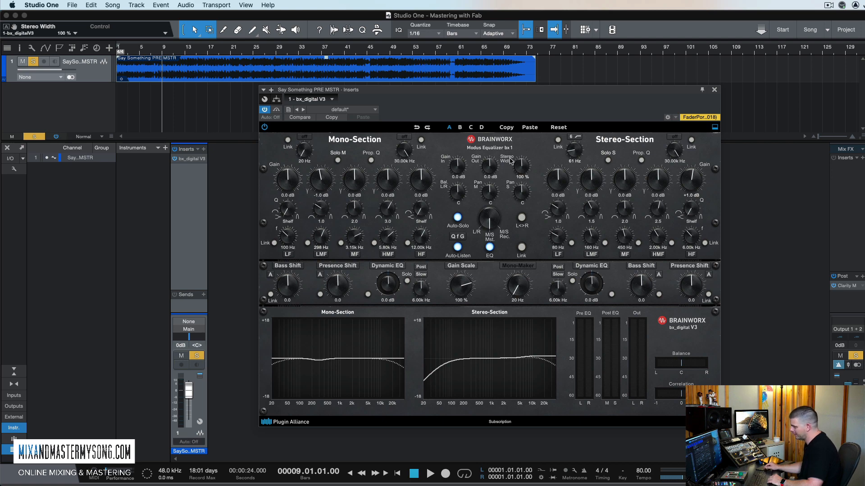
pyautogui.press('space')
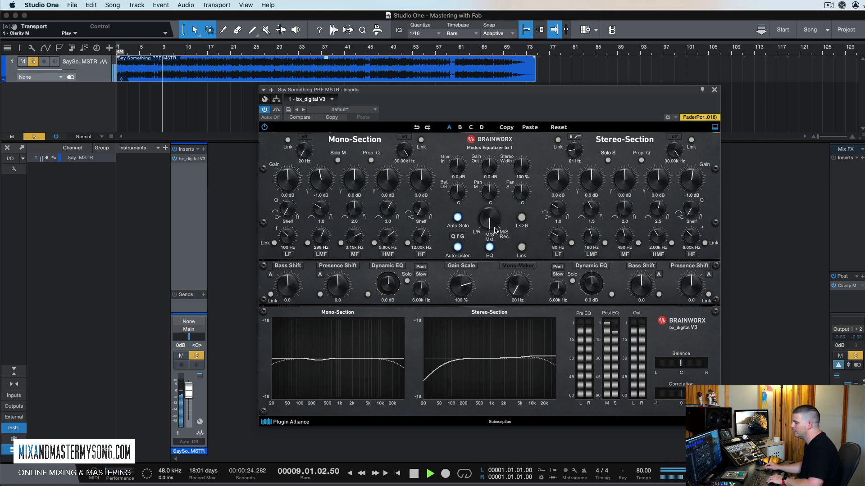
pyautogui.moveTo(522, 176)
pyautogui.mouseDown()
pyautogui.moveTo(523, 101)
pyautogui.moveTo(528, 175)
pyautogui.mouseUp()
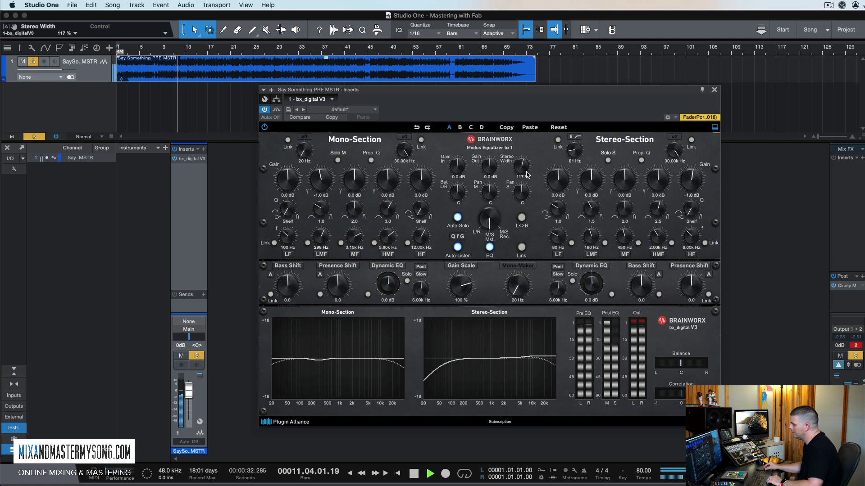
# - Toggle the equalizer's bypass repeatedly to judge the added high end and stereo width, and stop playback
pyautogui.click(277, 111)
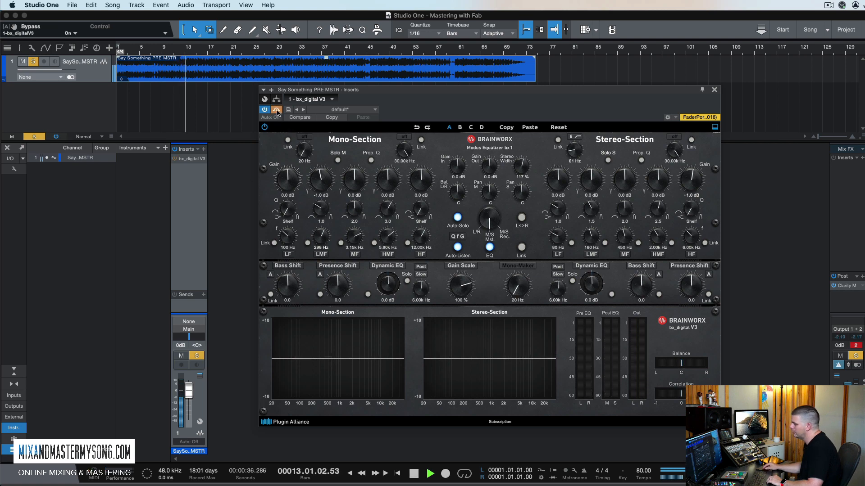
pyautogui.click(276, 110)
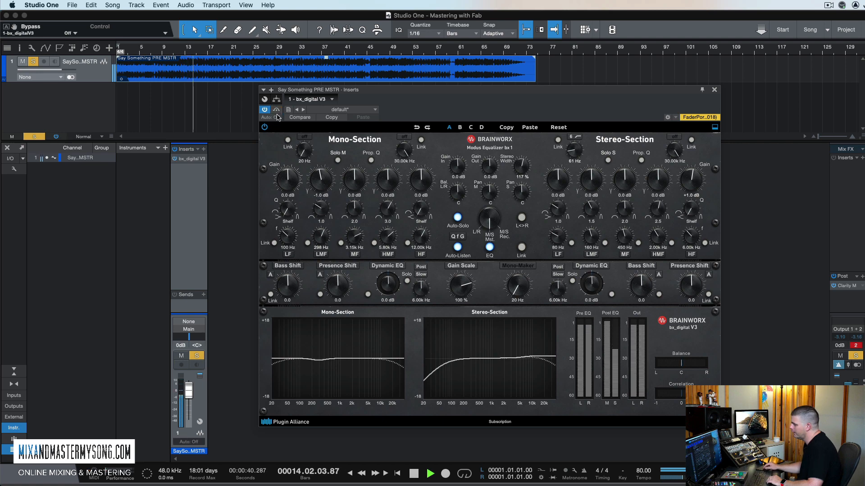
pyautogui.click(276, 110)
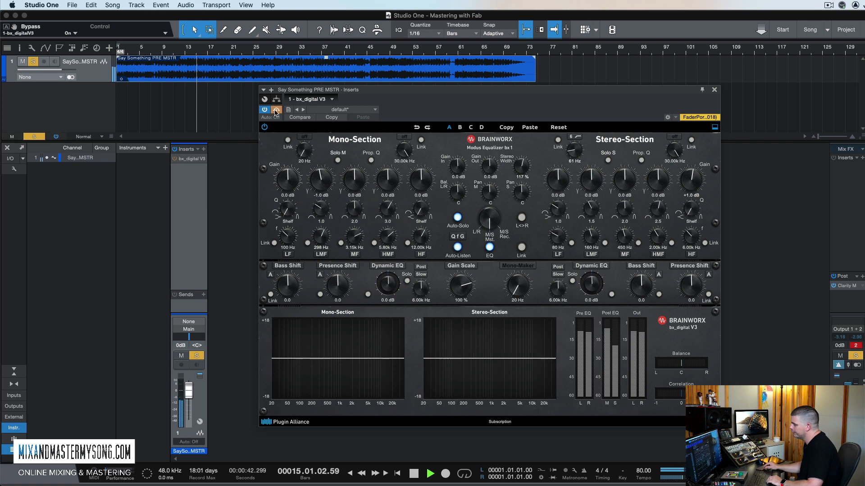
pyautogui.click(276, 110)
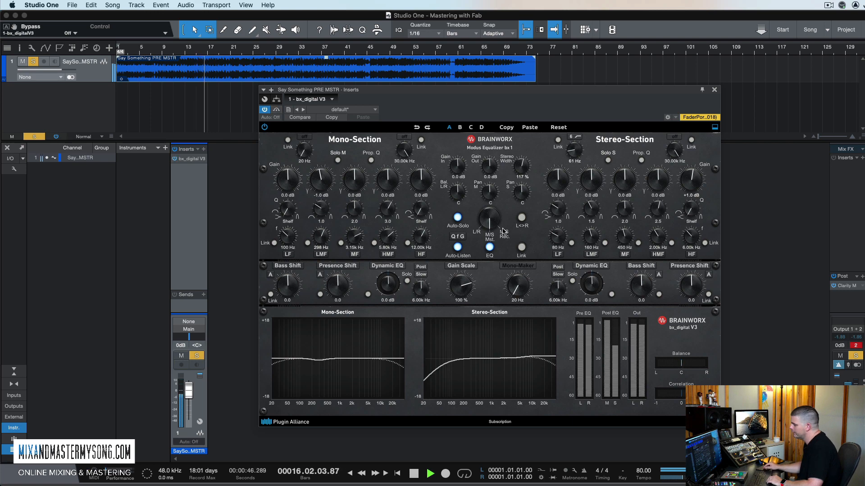
pyautogui.press('space')
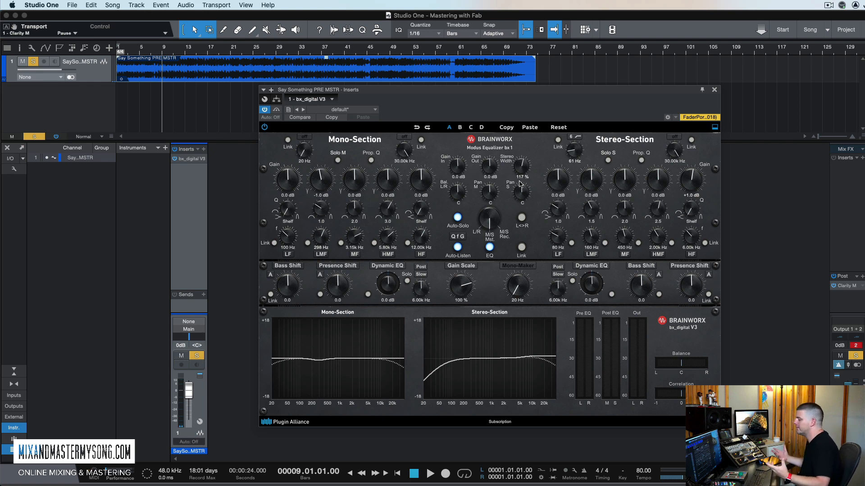
# - Search the plug-ins for 102 and insert UAD Ampex ATR-102 after bx_digital V3 on the channel
pyautogui.click(193, 161)
pyautogui.click(204, 149)
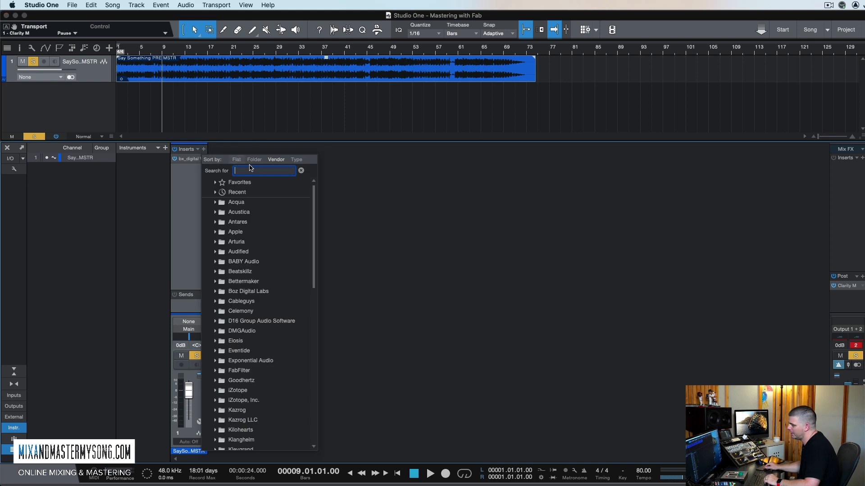
pyautogui.write('atr')
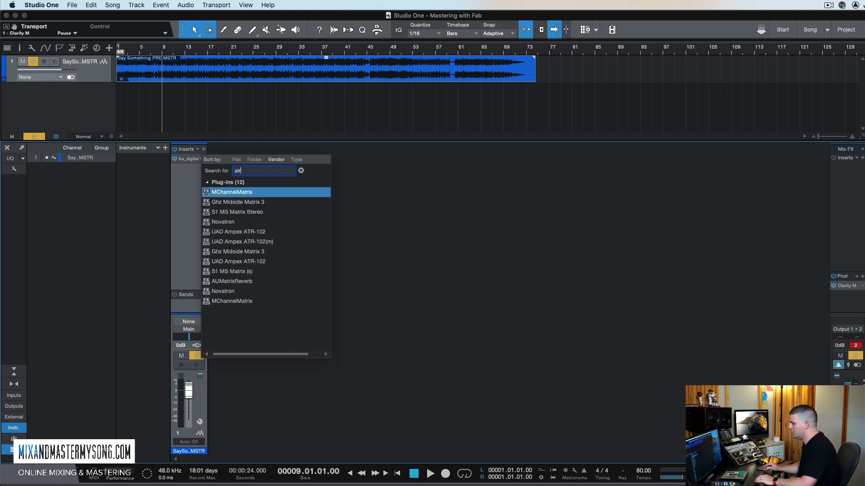
pyautogui.doubleClick(260, 171)
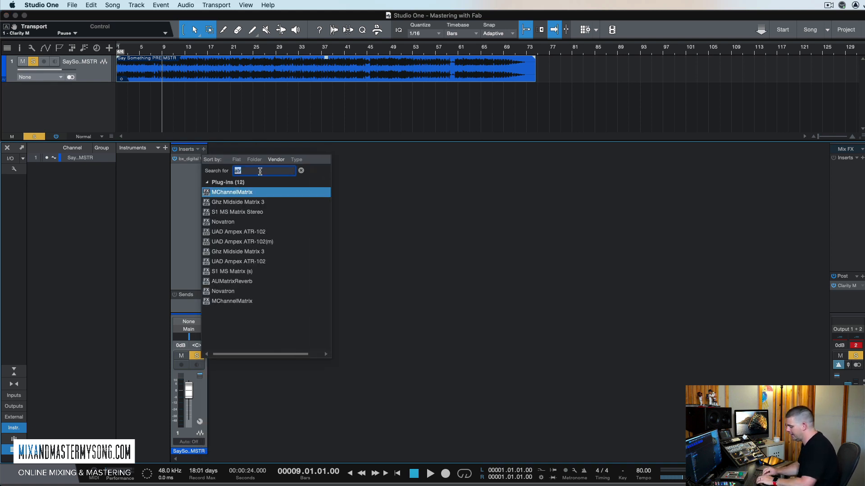
pyautogui.write('uad atr')
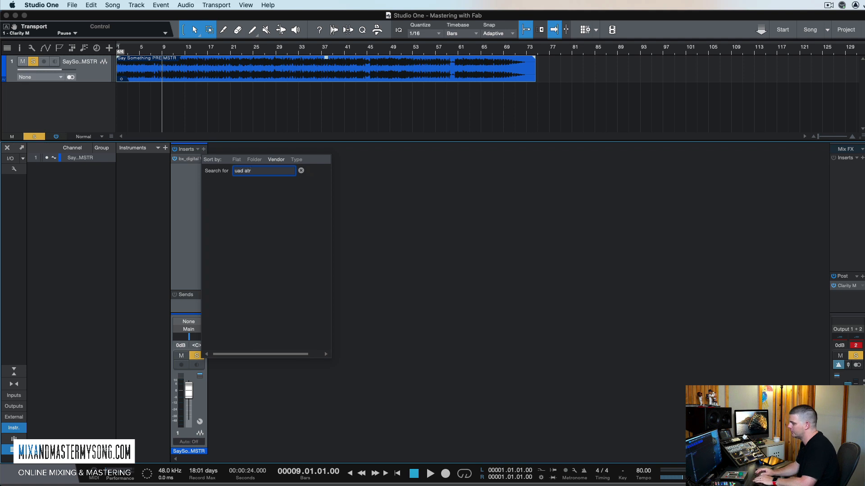
pyautogui.press('BackSpace')
pyautogui.press('BackSpace')
pyautogui.press('BackSpace')
pyautogui.write('102')
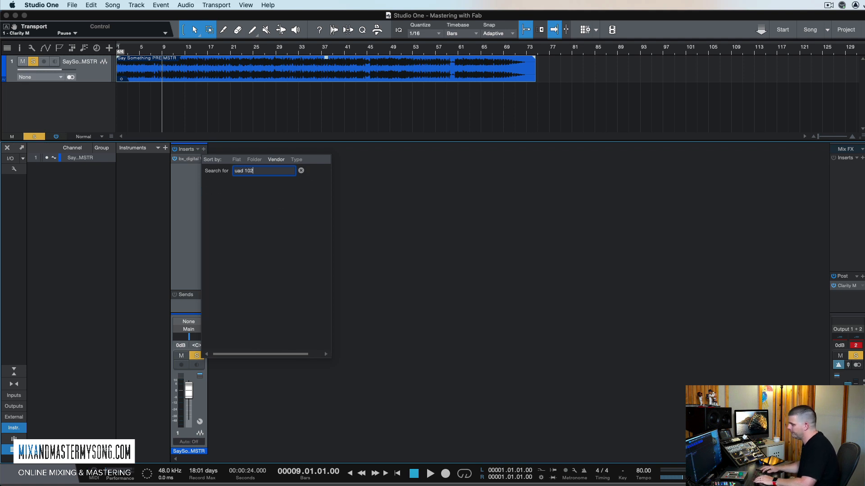
pyautogui.doubleClick(258, 171)
pyautogui.tripleClick(257, 175)
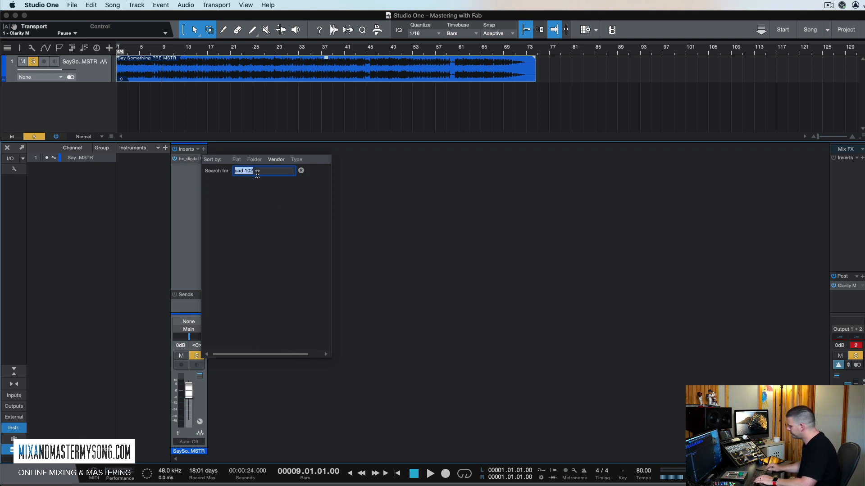
pyautogui.write('102')
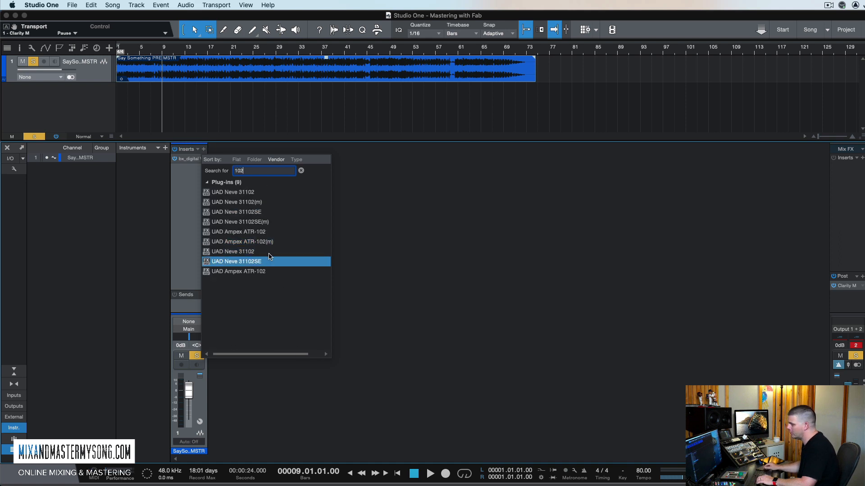
pyautogui.doubleClick(270, 232)
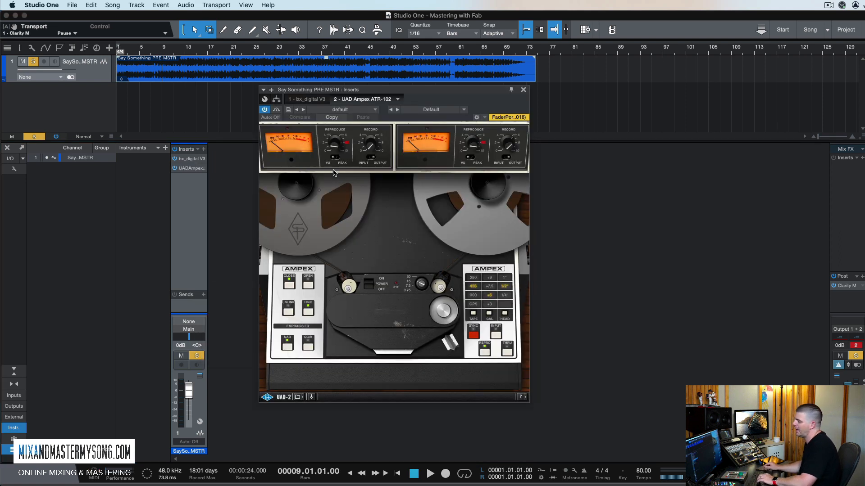
# - Center the ATR-102 window, open its hidden calibration controls and switch Noise on
pyautogui.moveTo(455, 89); pyautogui.dragTo(516, 92)
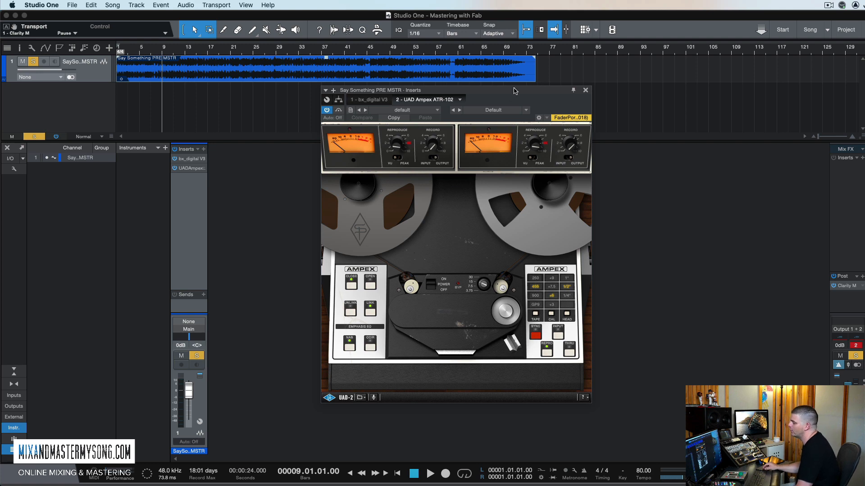
pyautogui.moveTo(515, 91); pyautogui.dragTo(492, 89)
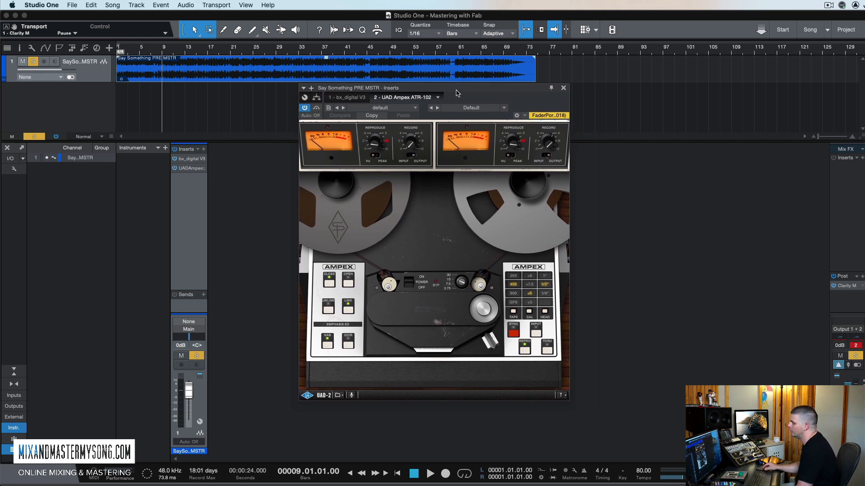
pyautogui.moveTo(456, 91); pyautogui.dragTo(469, 105)
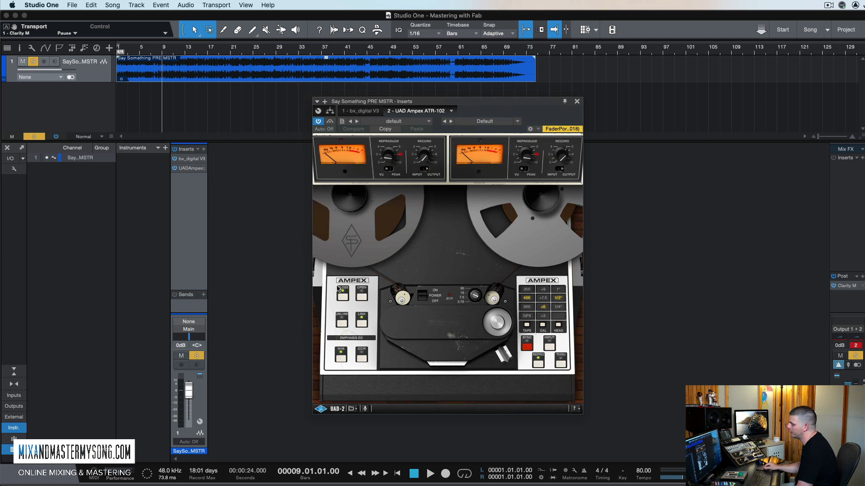
pyautogui.click(362, 295)
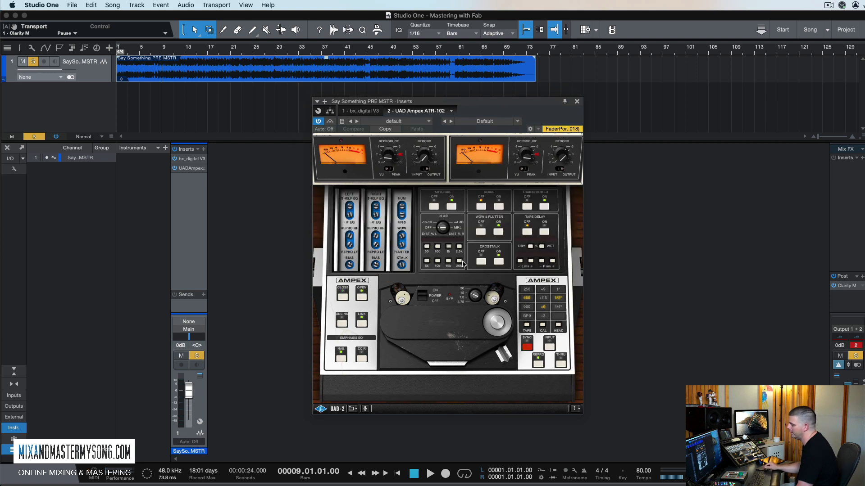
pyautogui.click(498, 207)
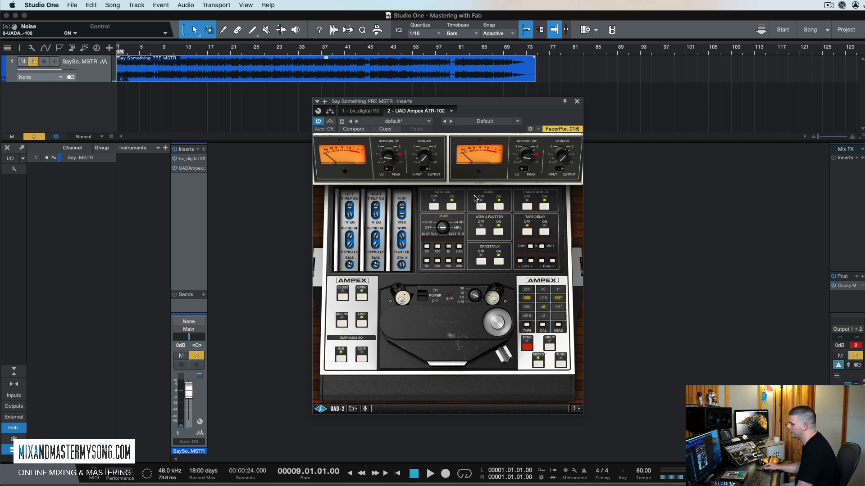
# - Close the ATR-102's hidden calibration controls and try its tape speeds, including 30, 3.75 and 7.5 IPS, with 456 tape and the 1/2-inch head
pyautogui.click(342, 296)
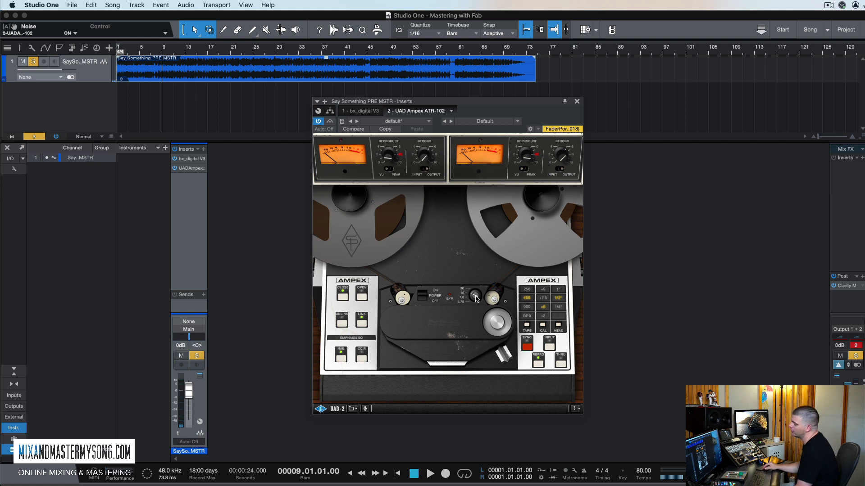
pyautogui.moveTo(475, 296); pyautogui.dragTo(465, 227)
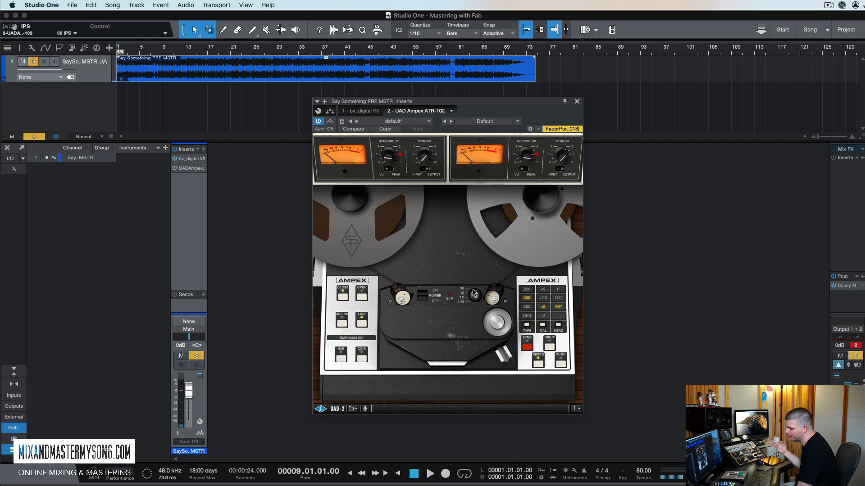
pyautogui.moveTo(474, 294); pyautogui.dragTo(469, 419)
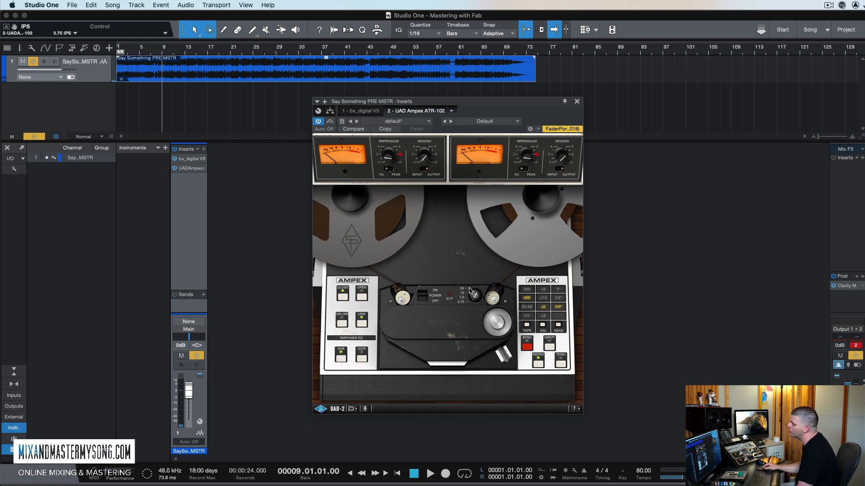
pyautogui.click(479, 296)
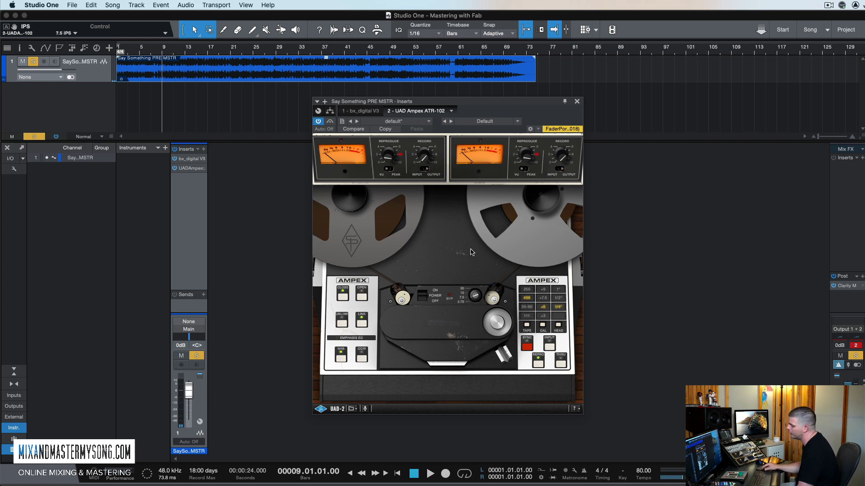
pyautogui.click(558, 298)
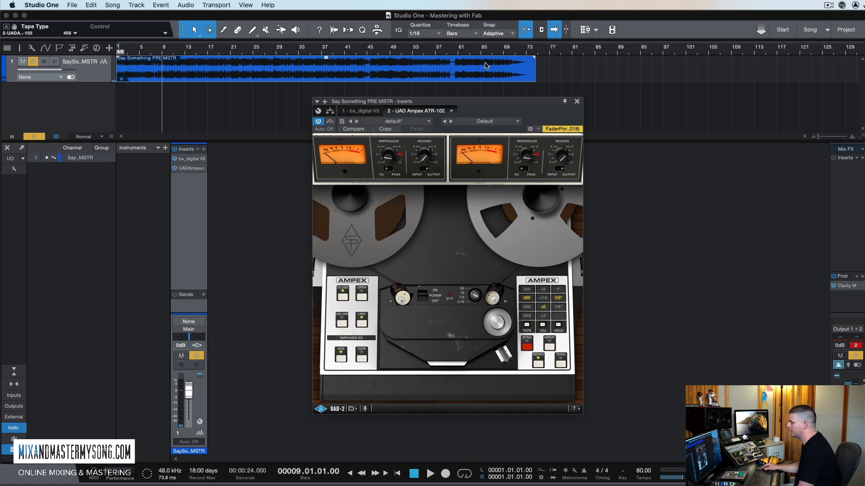
# - Play the song and toggle the ATR-102's bypass to compare it with and without tape emulation
pyautogui.moveTo(492, 102); pyautogui.dragTo(523, 127)
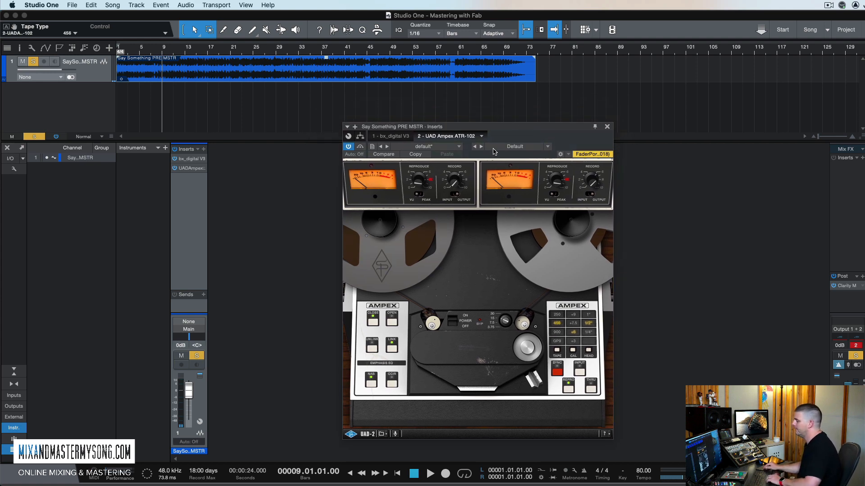
pyautogui.press('space')
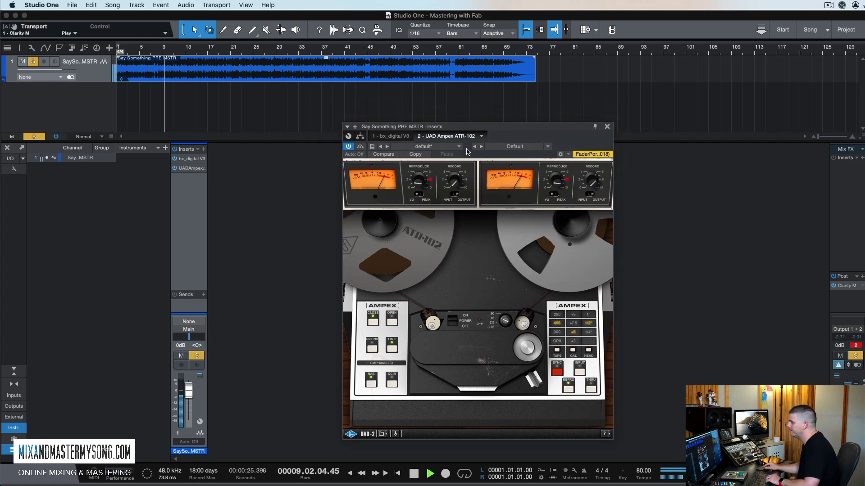
pyautogui.click(360, 147)
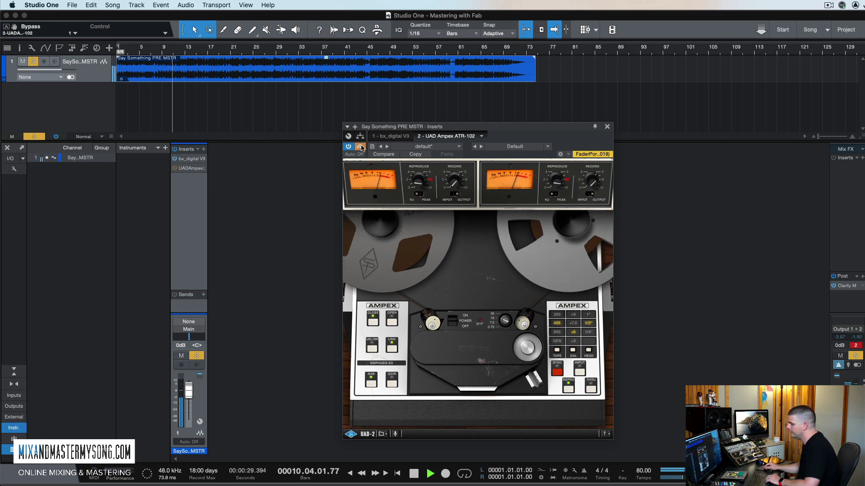
pyautogui.click(361, 147)
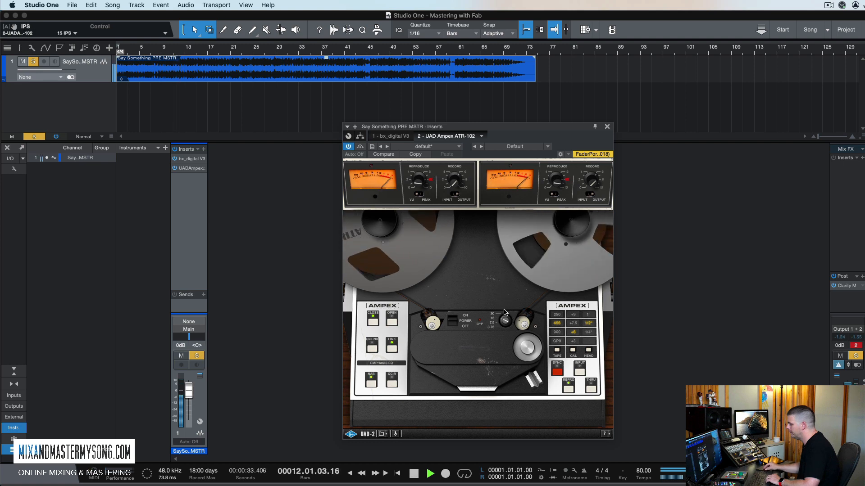
# - Audition the 1-inch head width and other tape types during playback, and restore 456 tape with the 1/2-inch head
pyautogui.click(588, 315)
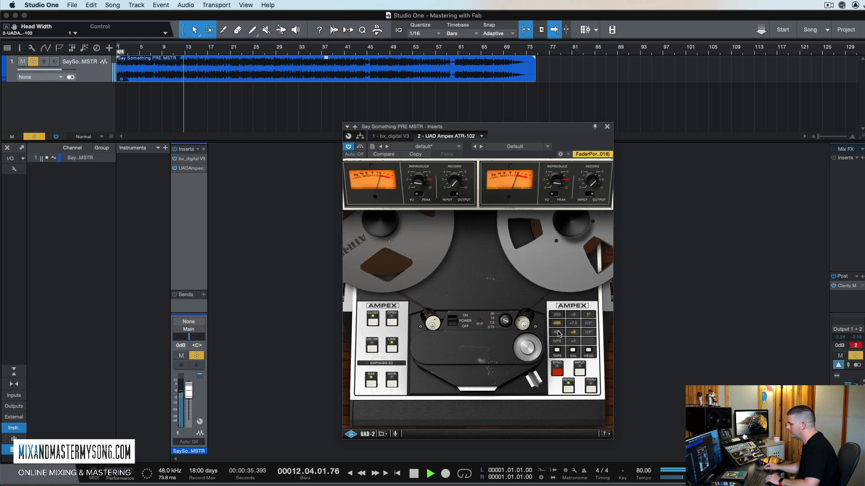
pyautogui.click(558, 341)
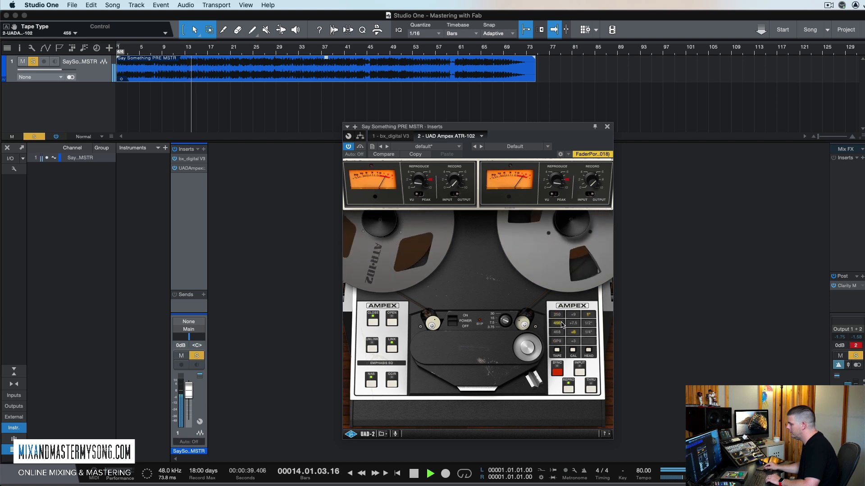
pyautogui.click(588, 324)
# - Compare the song with the ATR-102 bypassed and active, and set the left record level to -0.75 dB
pyautogui.click(359, 147)
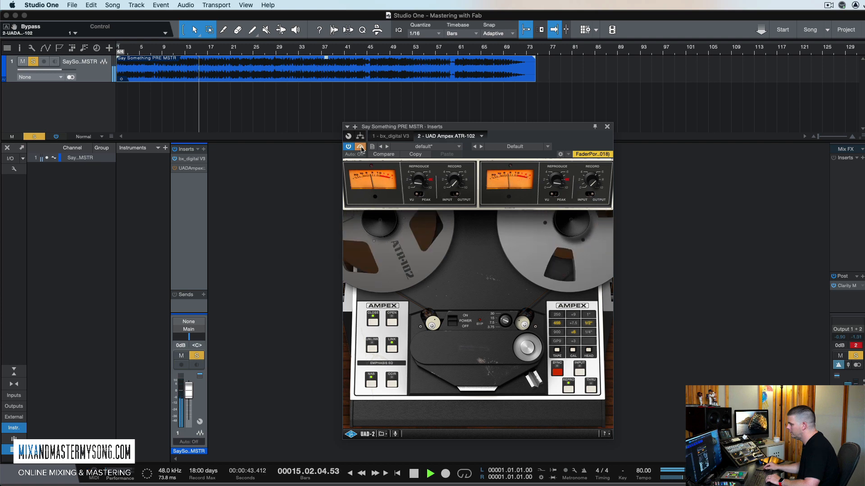
pyautogui.click(360, 147)
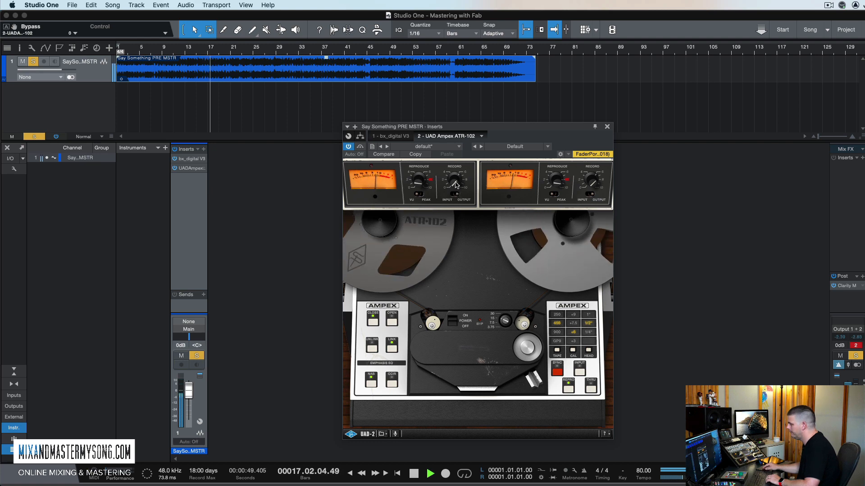
pyautogui.moveTo(455, 182); pyautogui.dragTo(455, 182)
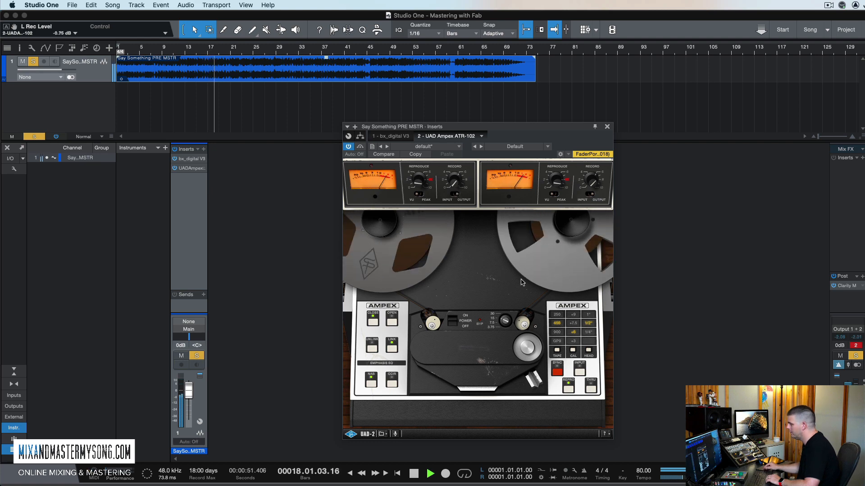
# - Toggle the ATR-102's bypass repeatedly to judge its effect, close its window and stop playback
pyautogui.click(360, 146)
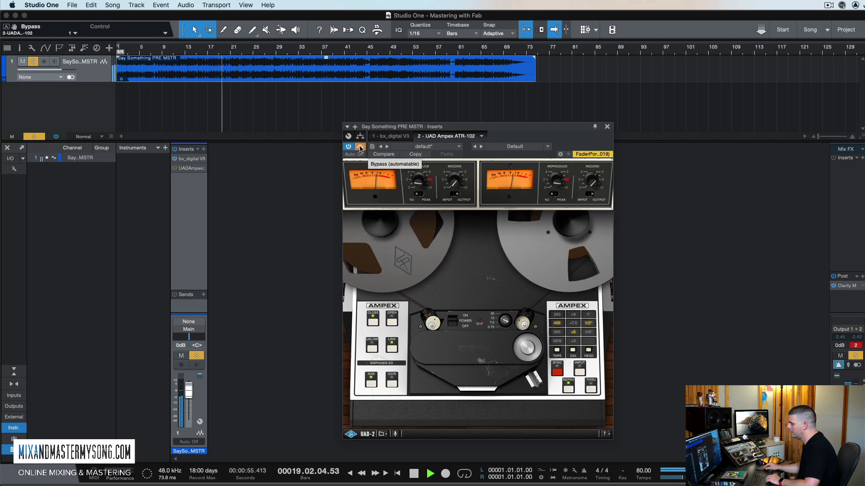
pyautogui.click(361, 147)
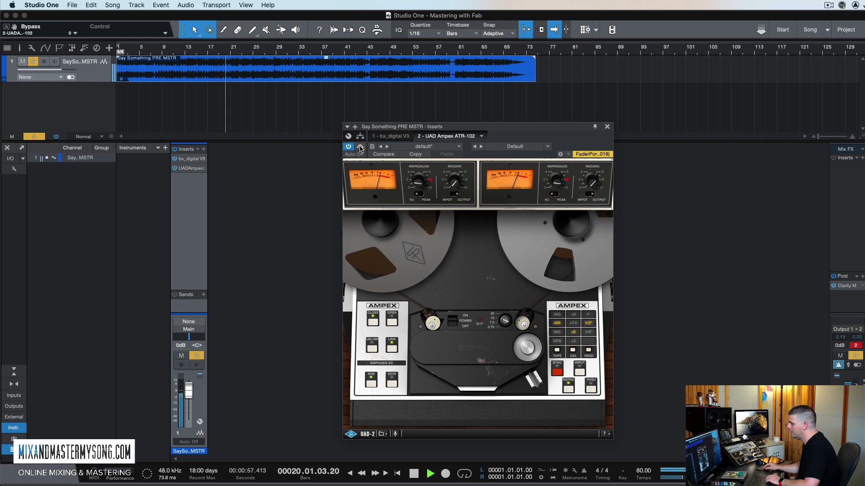
pyautogui.click(360, 147)
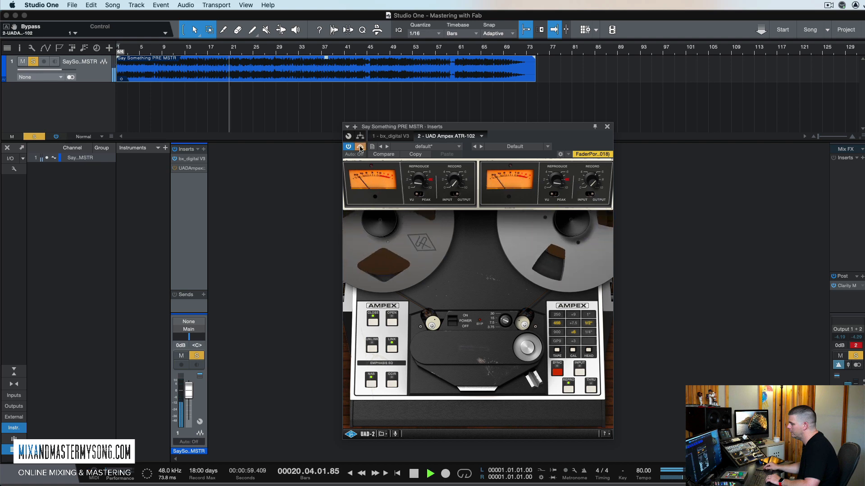
pyautogui.click(360, 146)
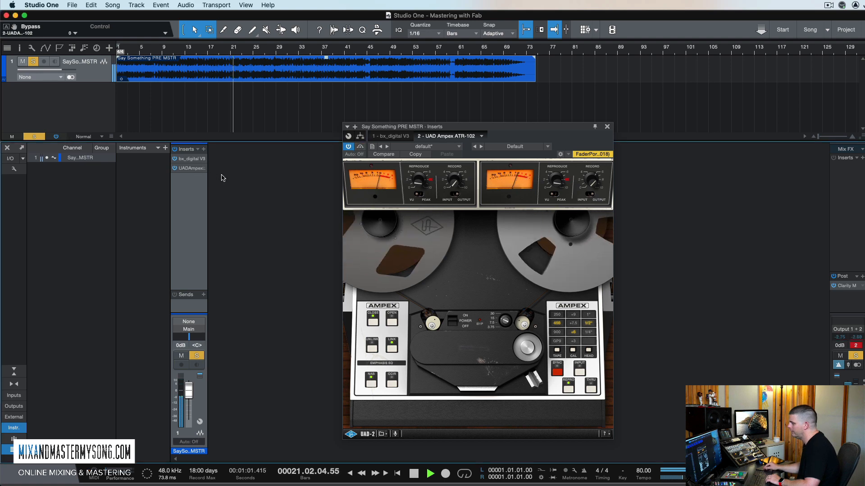
pyautogui.click(195, 168)
pyautogui.press('space')
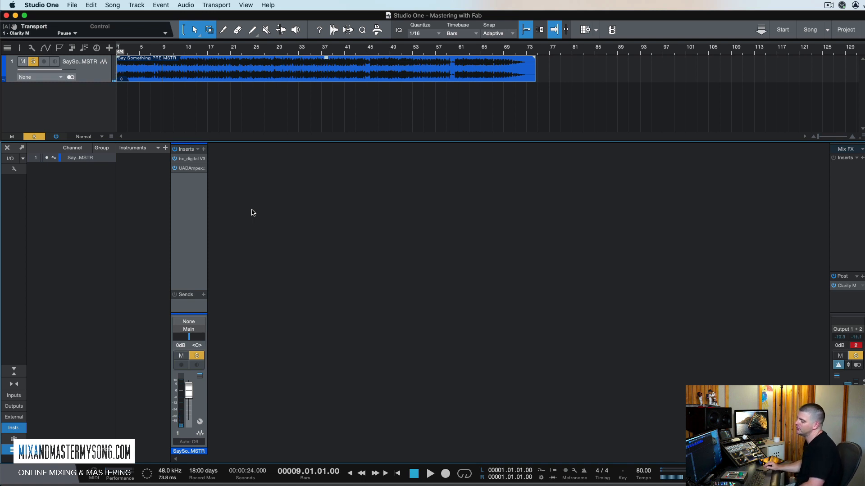
# - Search the plug-ins for man, insert UAD Manley Massive Passive MST after the ATR-102, and switch its 560-27K band to Boost
pyautogui.click(203, 149)
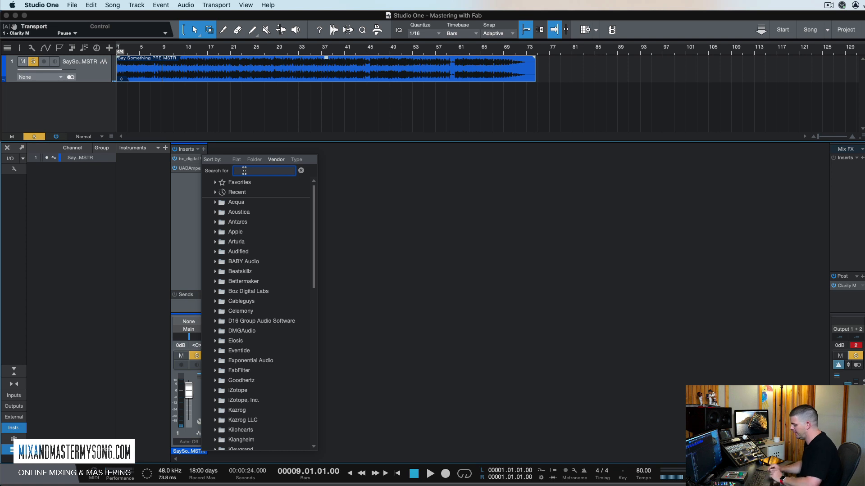
pyautogui.write('man')
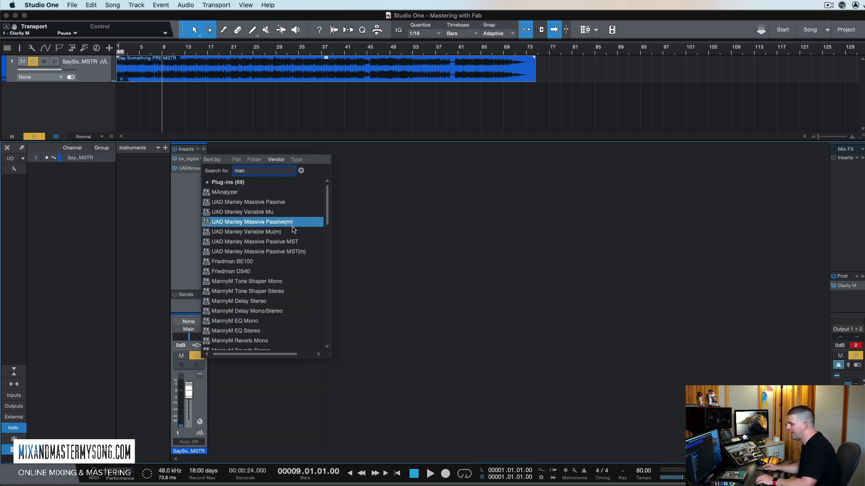
pyautogui.click(289, 245)
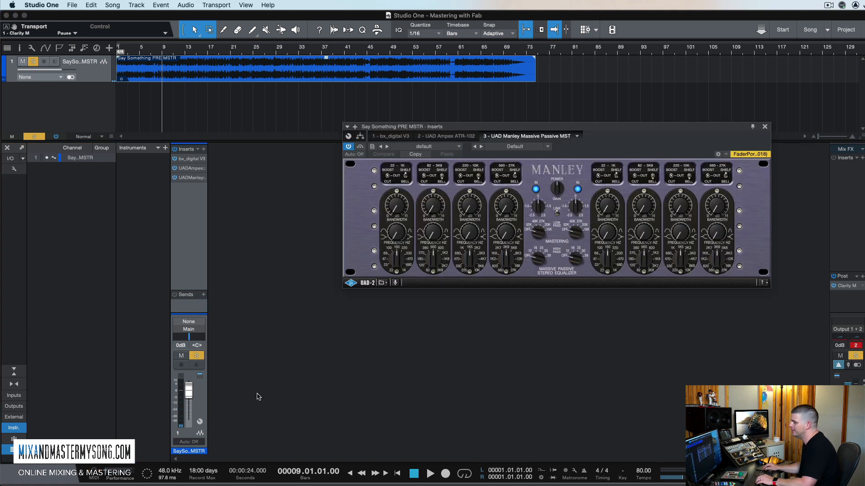
pyautogui.moveTo(532, 129); pyautogui.dragTo(431, 163)
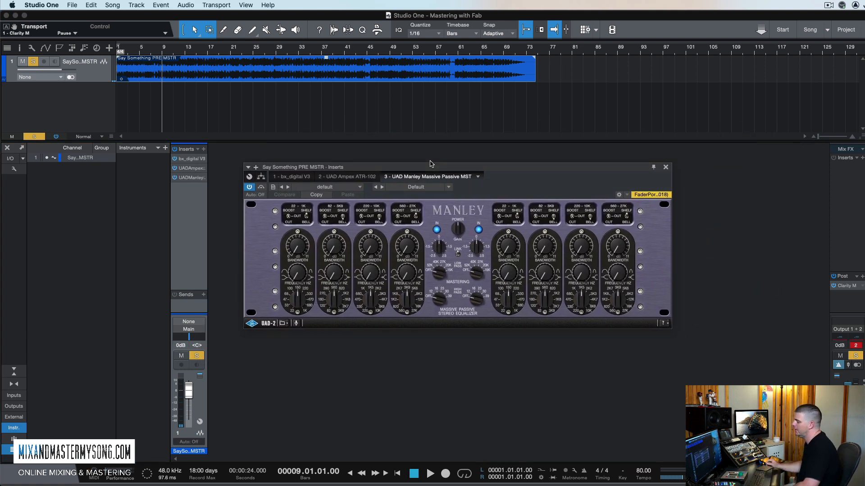
pyautogui.click(398, 212)
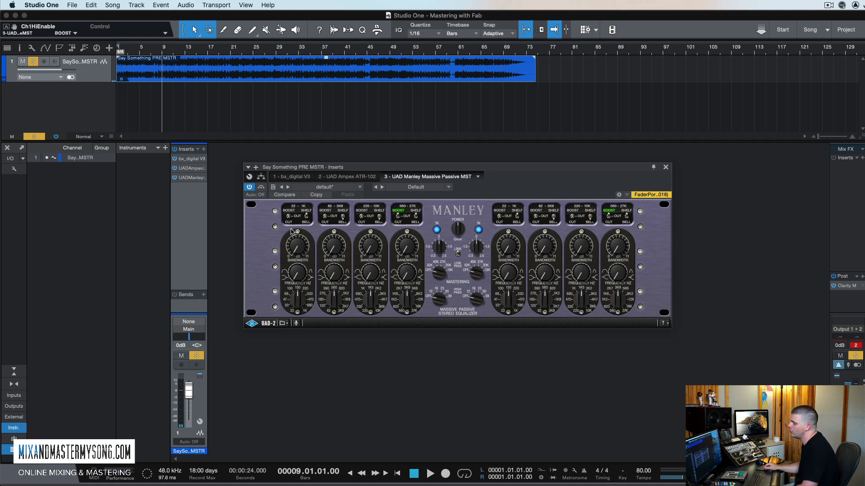
# - Review the bx_digital V3 and ATR-102 settings in the insert chain, and reopen the Massive Passive MST
pyautogui.click(199, 161)
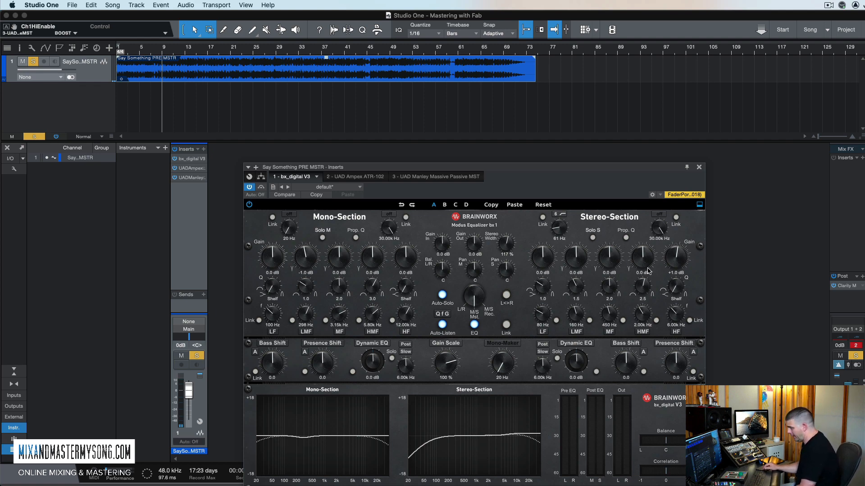
pyautogui.click(198, 169)
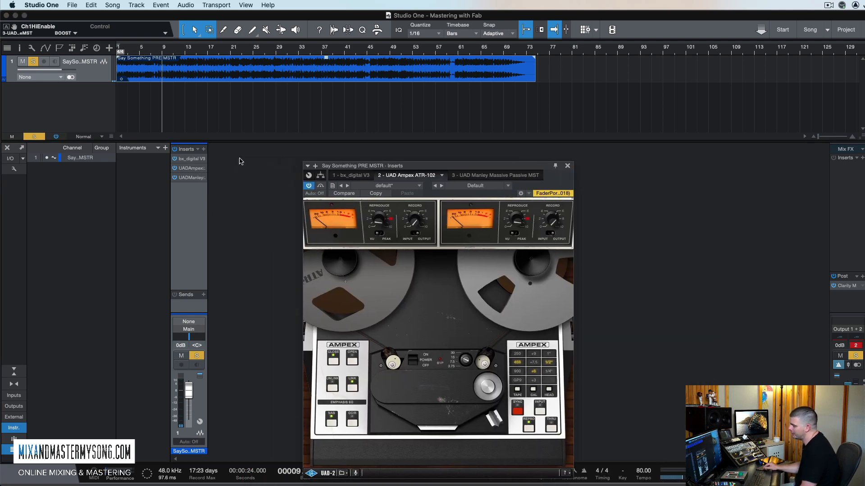
pyautogui.click(188, 178)
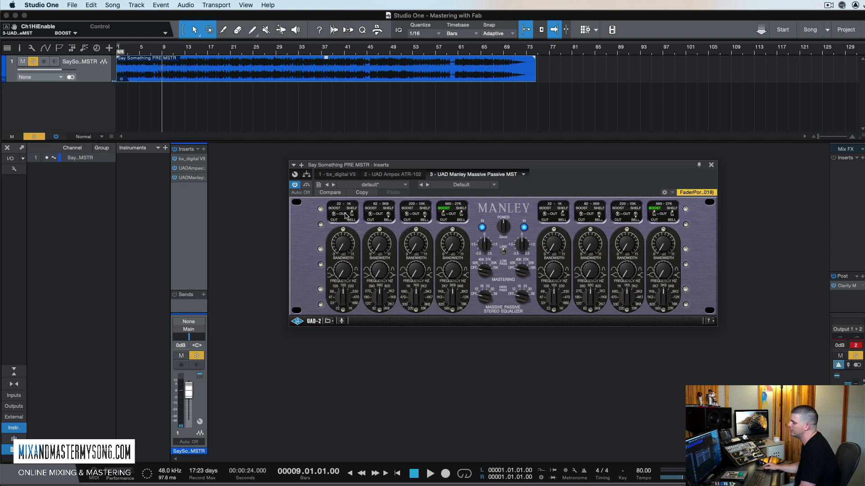
pyautogui.moveTo(539, 168); pyautogui.dragTo(554, 151)
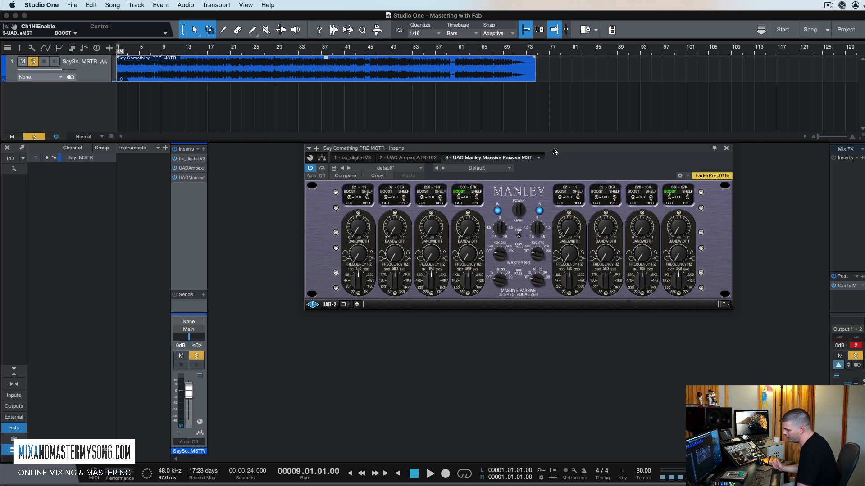
# - During playback, set the Massive Passive's high band to 16 kHz with a gain of 3.87 dB
pyautogui.press('space')
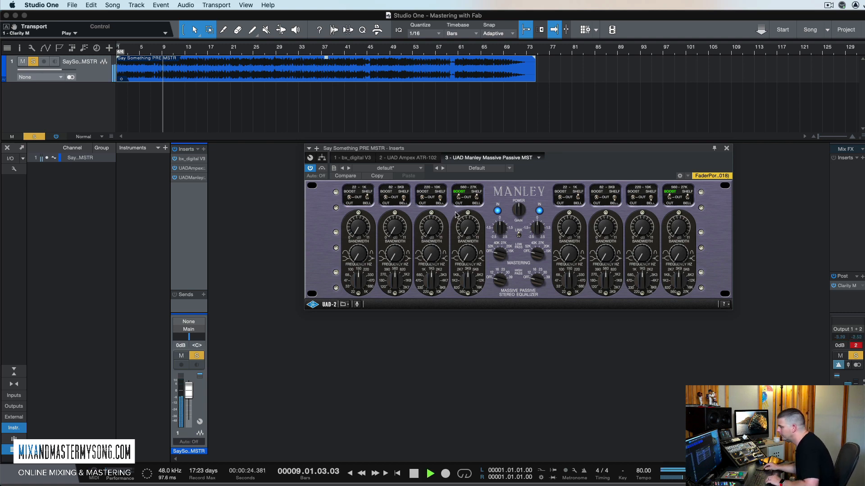
pyautogui.moveTo(471, 290); pyautogui.dragTo(468, 257)
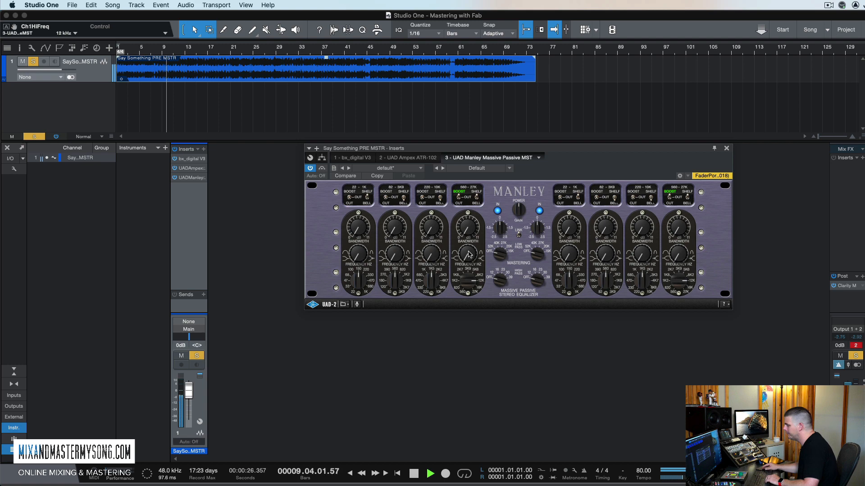
pyautogui.moveTo(465, 218); pyautogui.dragTo(467, 194)
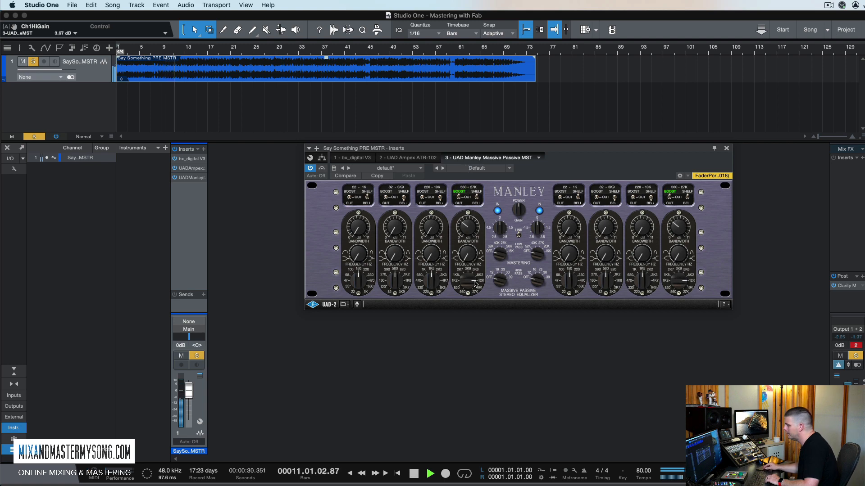
pyautogui.moveTo(468, 280); pyautogui.dragTo(463, 193)
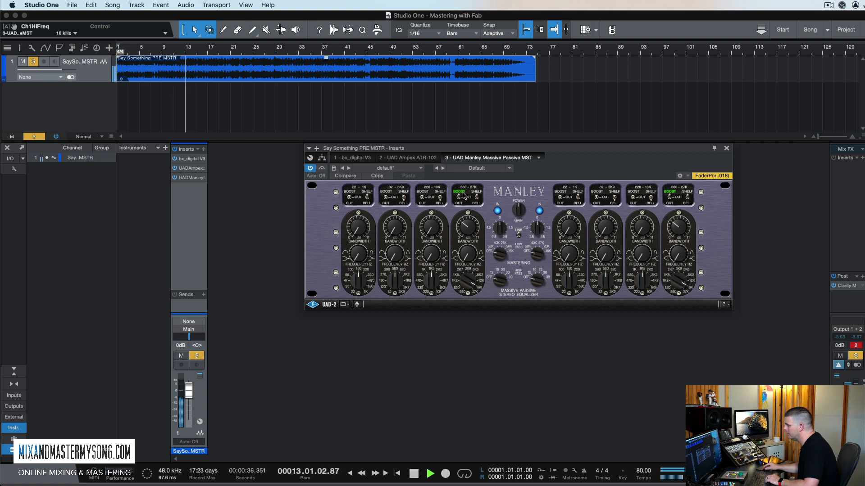
pyautogui.moveTo(459, 253); pyautogui.dragTo(464, 299)
pyautogui.moveTo(464, 235); pyautogui.dragTo(462, 271)
# - Toggle the Massive Passive's high band between Out and Boost to judge the added top end, leaving it on Boost
pyautogui.click(461, 195)
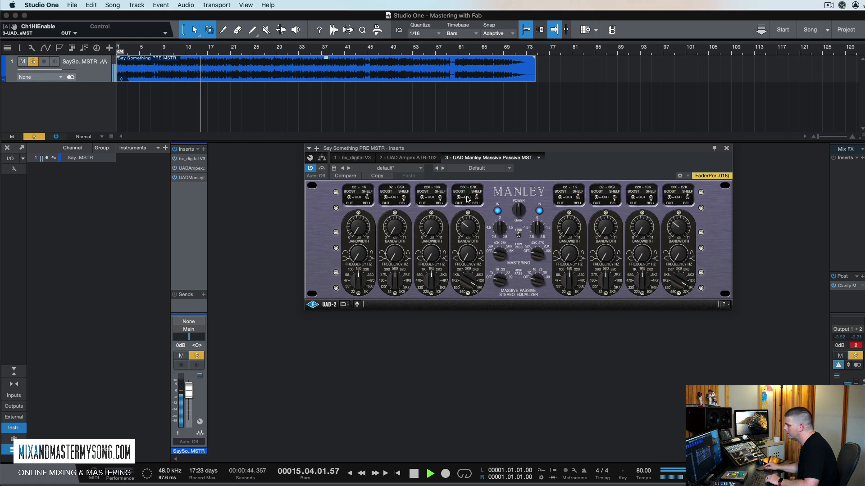
pyautogui.click(461, 196)
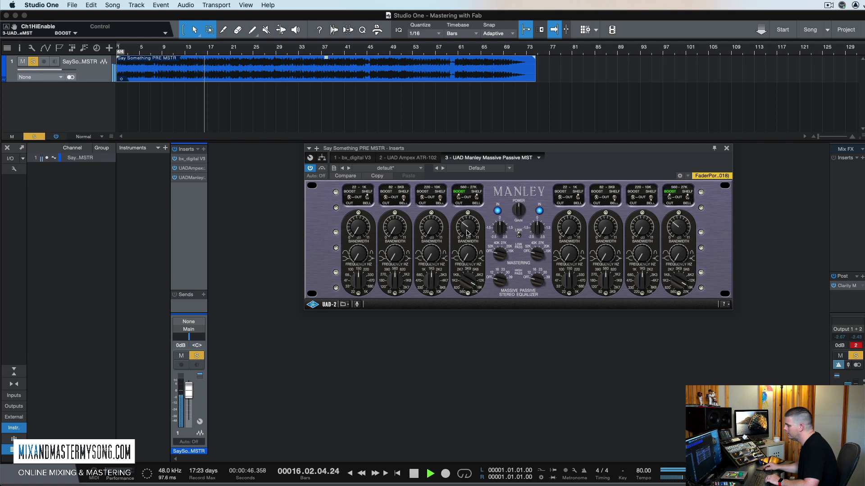
pyautogui.click(465, 196)
pyautogui.click(460, 193)
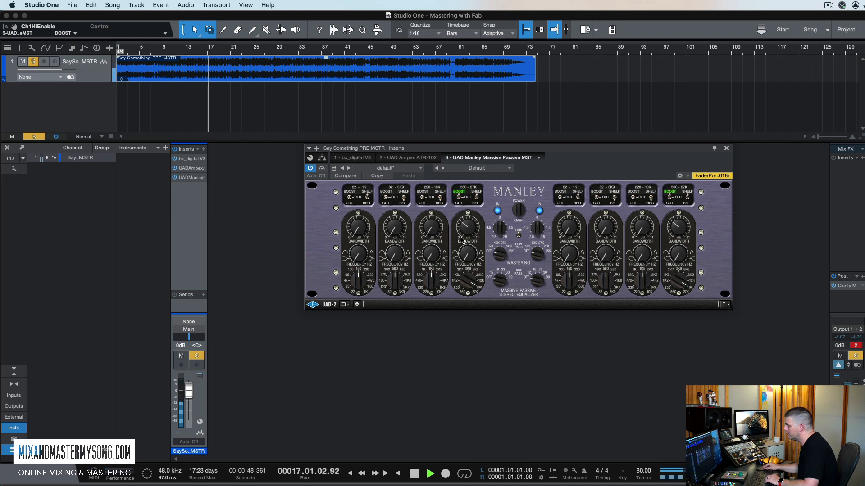
# - Recheck the high band between Out and Boost, and set the Massive Passive's low band to Boost at a lower frequency with 2.20 dB gain
pyautogui.click(465, 197)
pyautogui.click(460, 193)
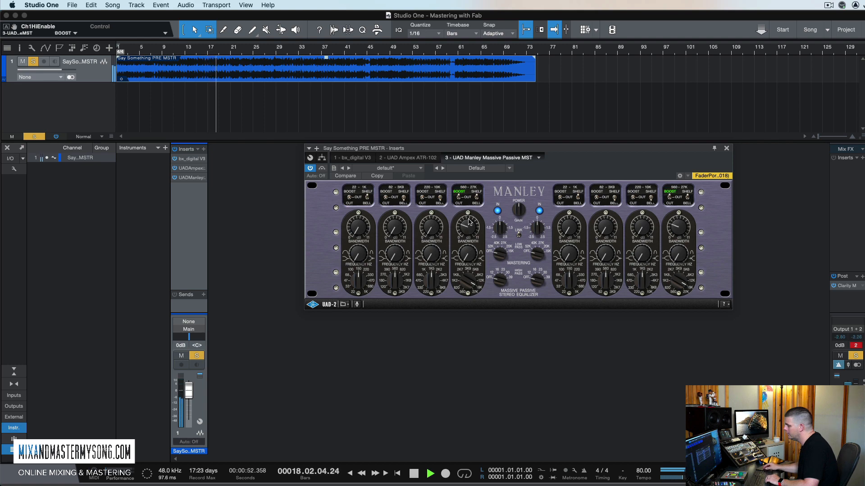
pyautogui.moveTo(355, 285); pyautogui.dragTo(353, 316)
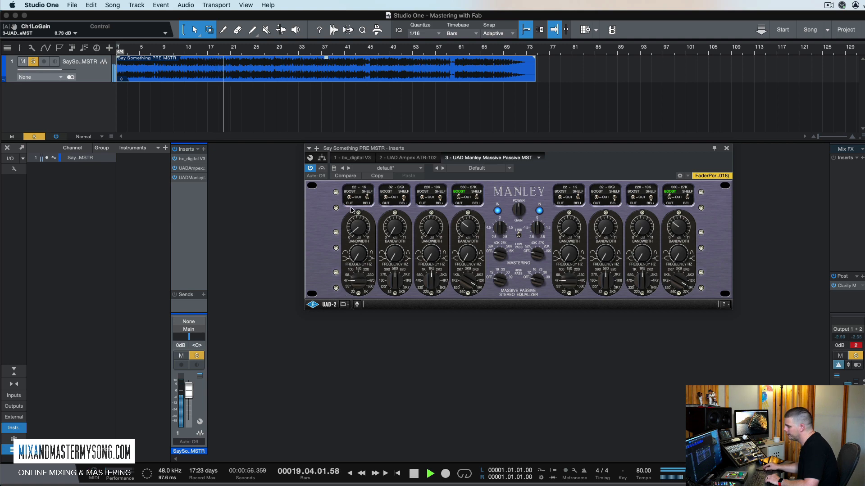
pyautogui.click(352, 190)
pyautogui.moveTo(353, 231); pyautogui.dragTo(353, 220)
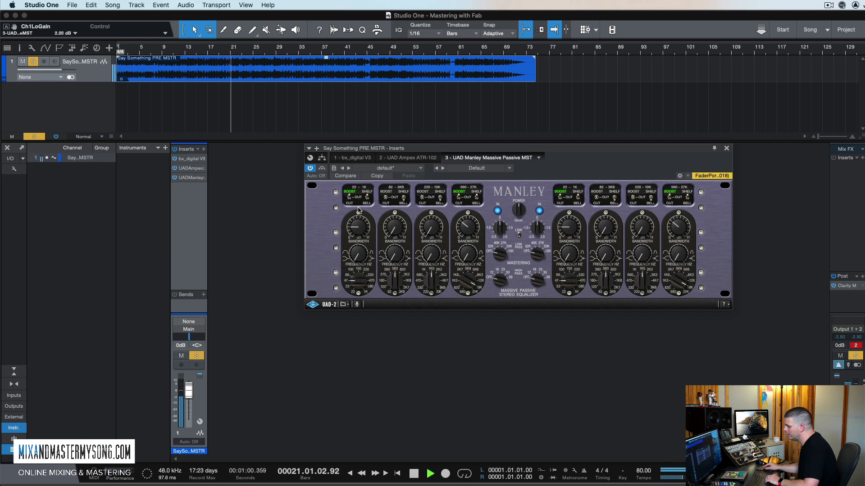
# - Compare the low band between Out and Boost and the whole equalizer bypassed and active, and reduce the low band's gain to 0.73 dB
pyautogui.click(358, 199)
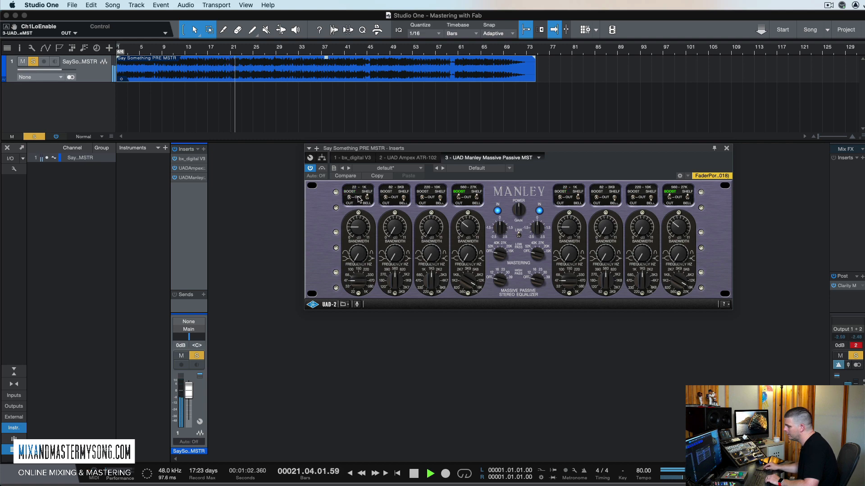
pyautogui.click(359, 199)
pyautogui.click(322, 170)
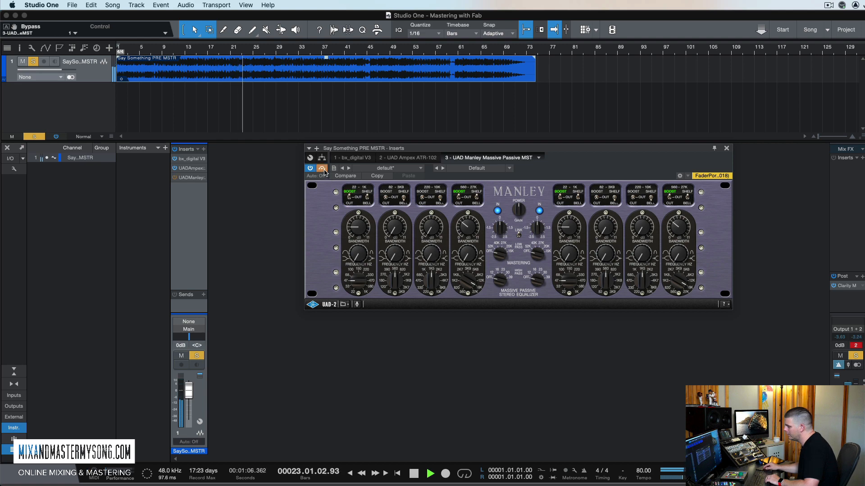
pyautogui.click(322, 170)
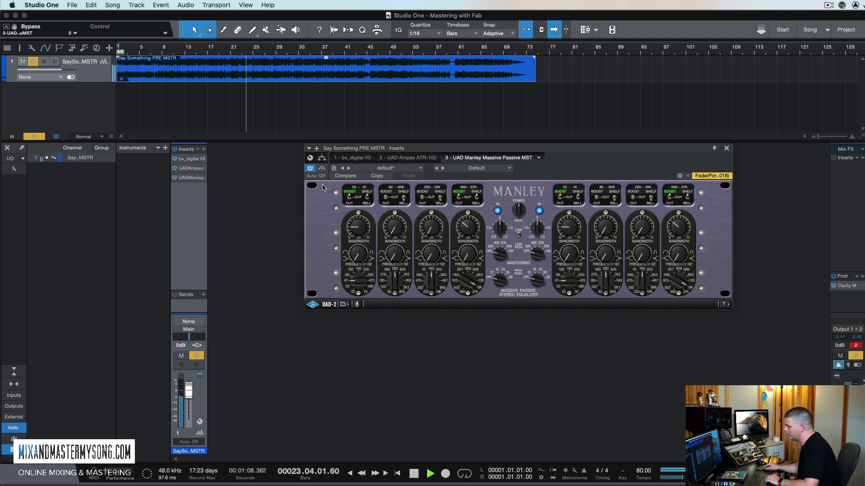
pyautogui.moveTo(362, 229); pyautogui.dragTo(363, 241)
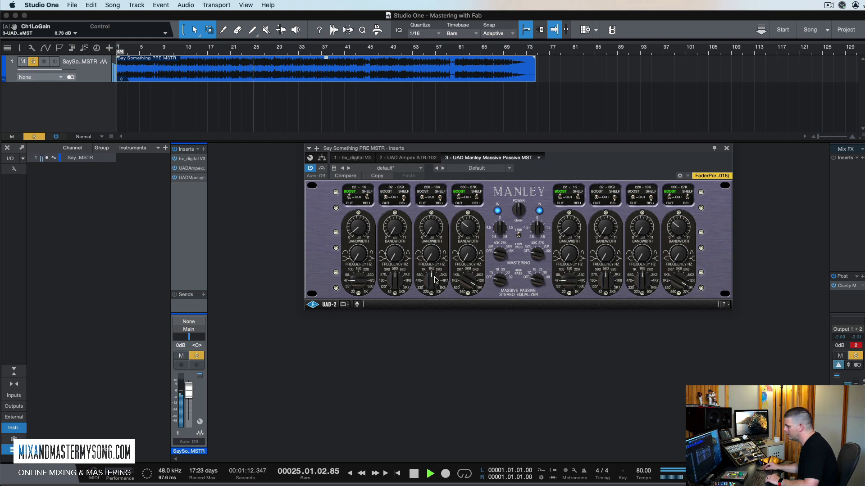
# - Set the Massive Passive's 220-10K band to Boost and adjust its bandwidth, frequency and gain, settling on a higher frequency with moderate gain
pyautogui.moveTo(436, 280); pyautogui.dragTo(433, 286)
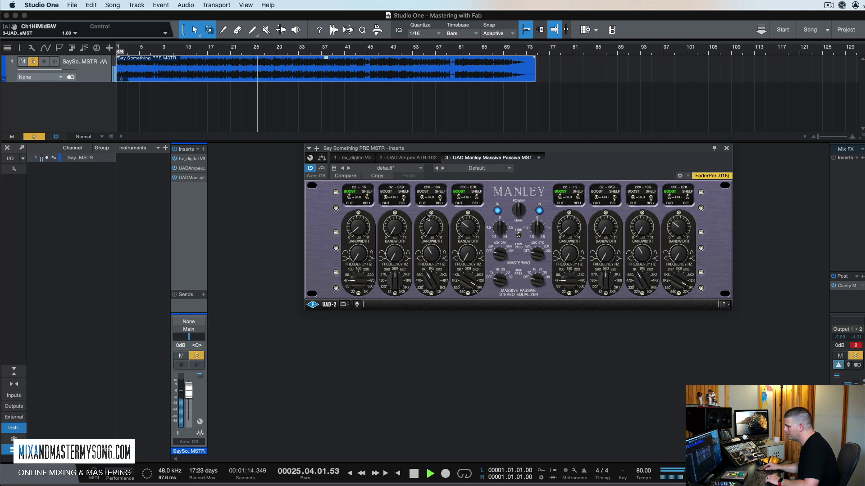
pyautogui.click(426, 197)
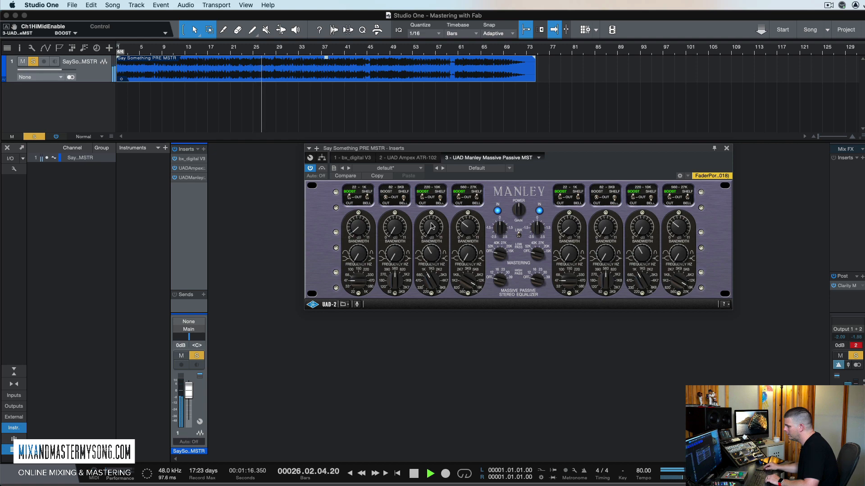
pyautogui.moveTo(431, 227); pyautogui.dragTo(433, 188)
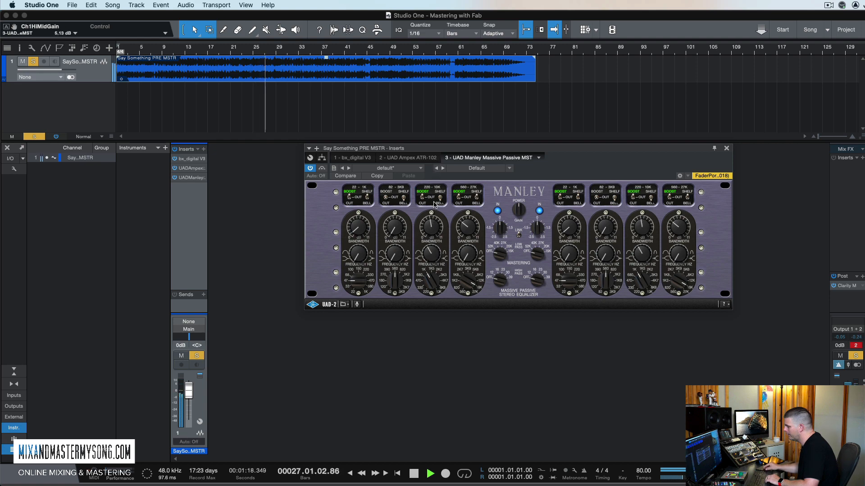
pyautogui.moveTo(435, 236); pyautogui.dragTo(435, 224)
pyautogui.moveTo(429, 285); pyautogui.dragTo(435, 268)
pyautogui.moveTo(432, 232); pyautogui.dragTo(430, 271)
pyautogui.moveTo(429, 232); pyautogui.dragTo(429, 225)
# - Toggle the 220-10K band between Out and Boost, restart playback from bar 9, and lower the band's gain slightly
pyautogui.click(430, 199)
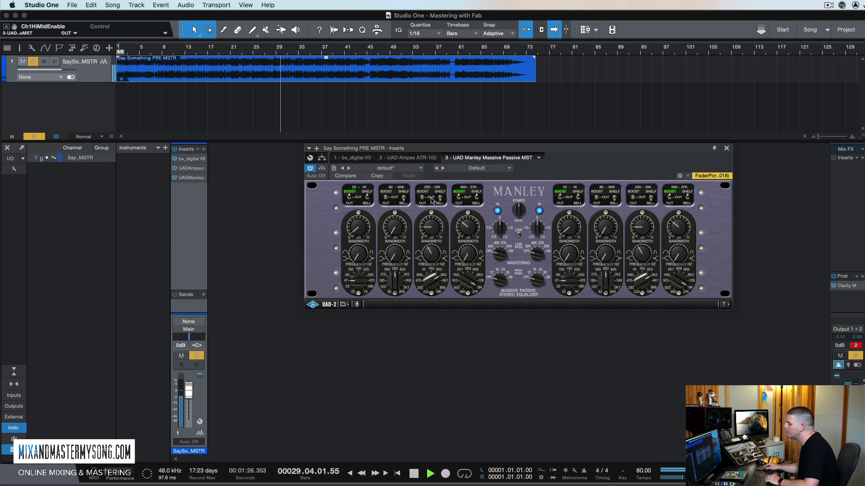
pyautogui.click(426, 192)
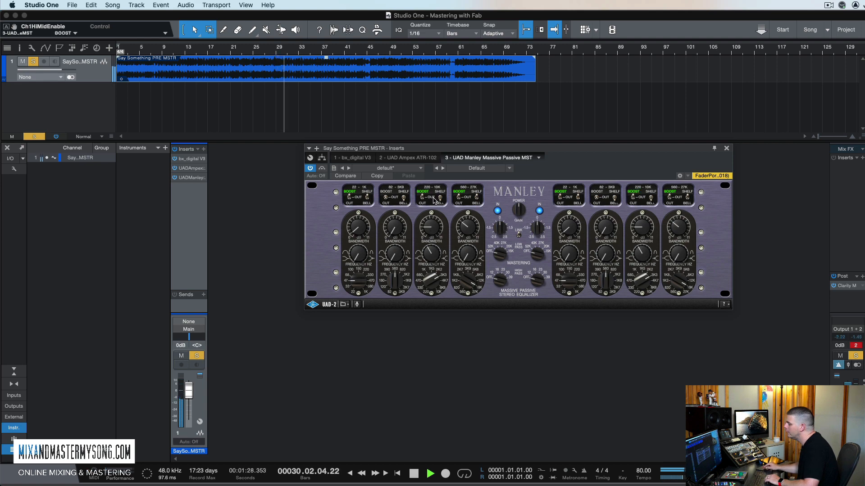
pyautogui.press('space')
pyautogui.press('space')
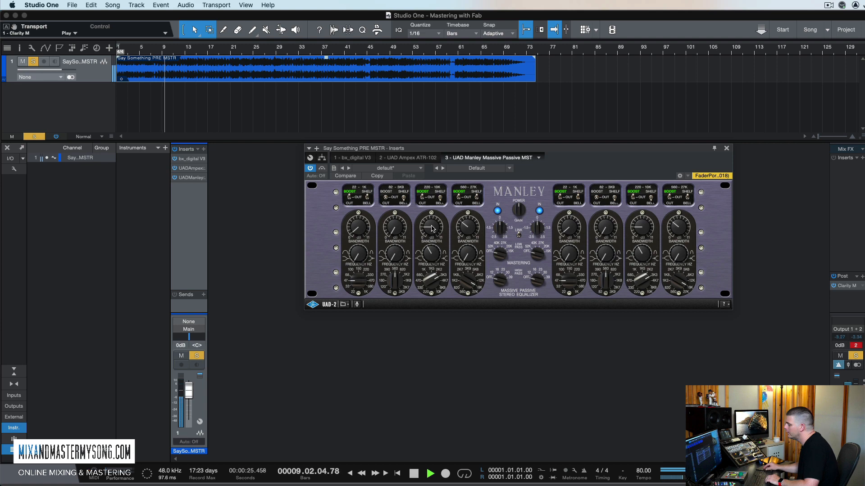
pyautogui.moveTo(431, 225); pyautogui.dragTo(432, 230)
# - Bypass and re-enable the Massive Passive during playback to compare the sound with and without it, and stop playback
pyautogui.click(321, 169)
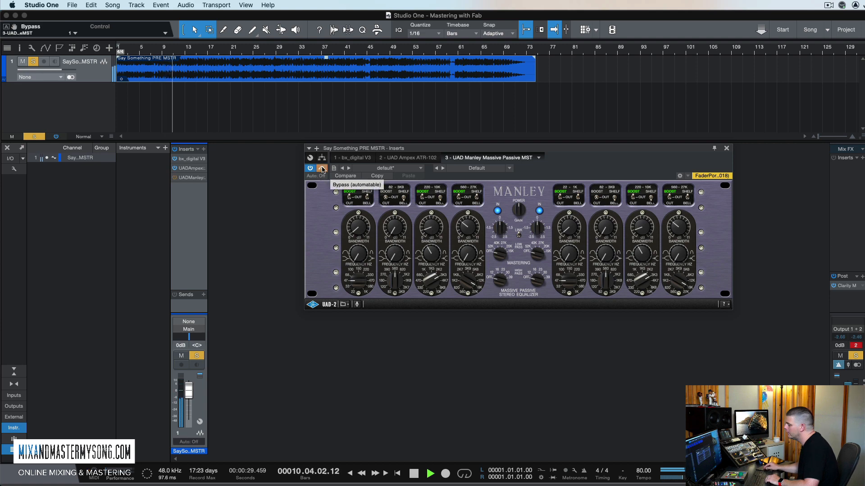
pyautogui.click(322, 169)
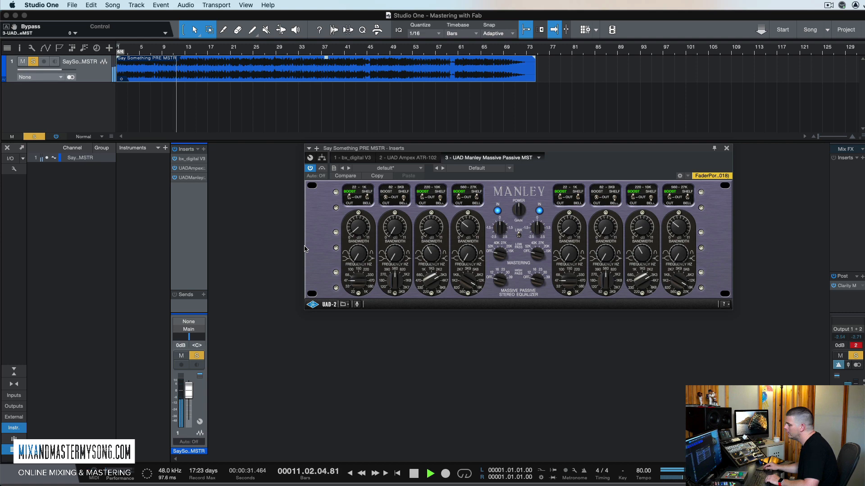
pyautogui.press('space')
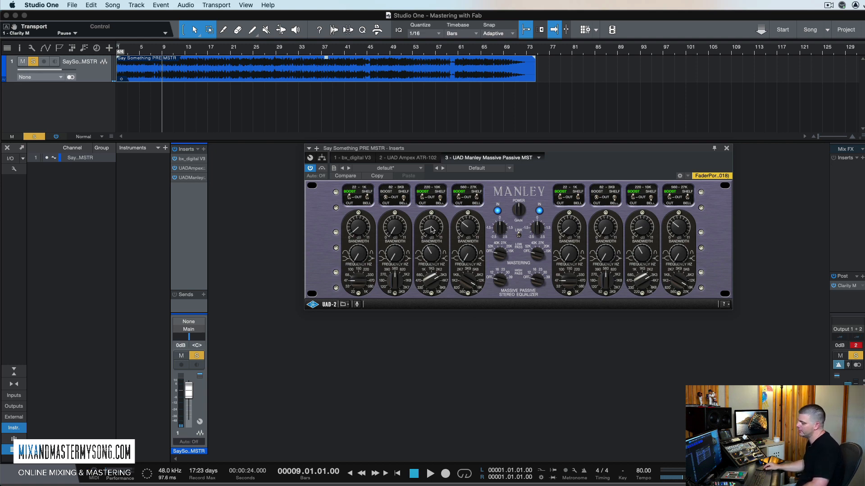
pyautogui.moveTo(430, 227); pyautogui.dragTo(430, 232)
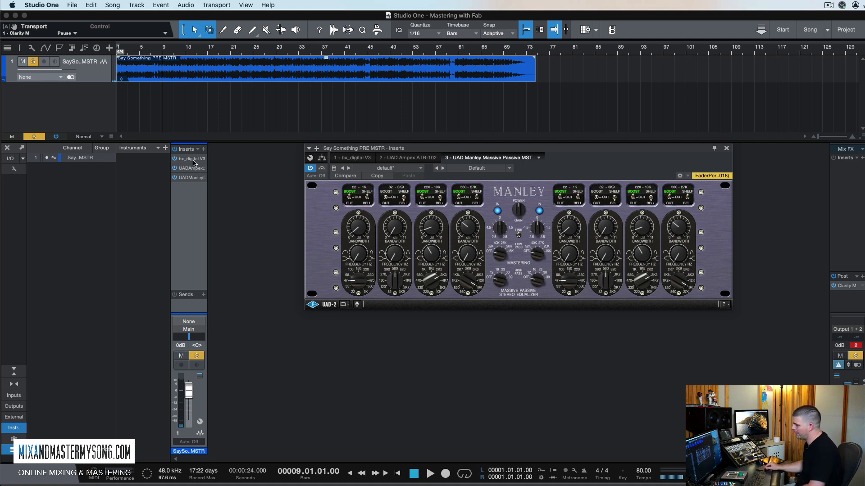
# - Deactivate and reactivate all inserts on the track, and repeat it during playback from bar 9 to compare the whole chain with the unprocessed mix
pyautogui.click(174, 151)
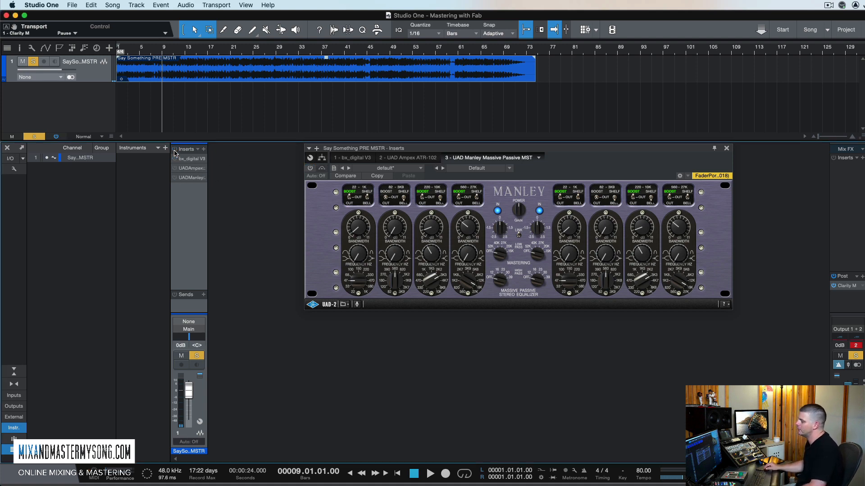
pyautogui.click(175, 151)
pyautogui.click(175, 151)
pyautogui.click(174, 151)
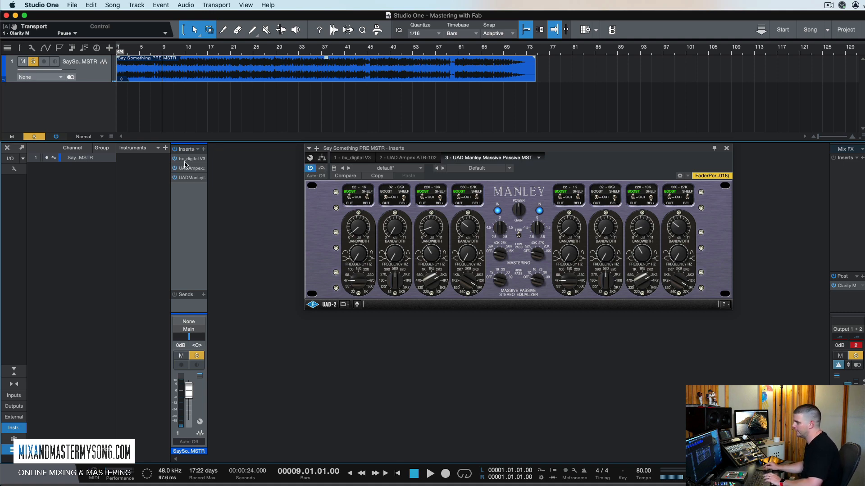
pyautogui.press('space')
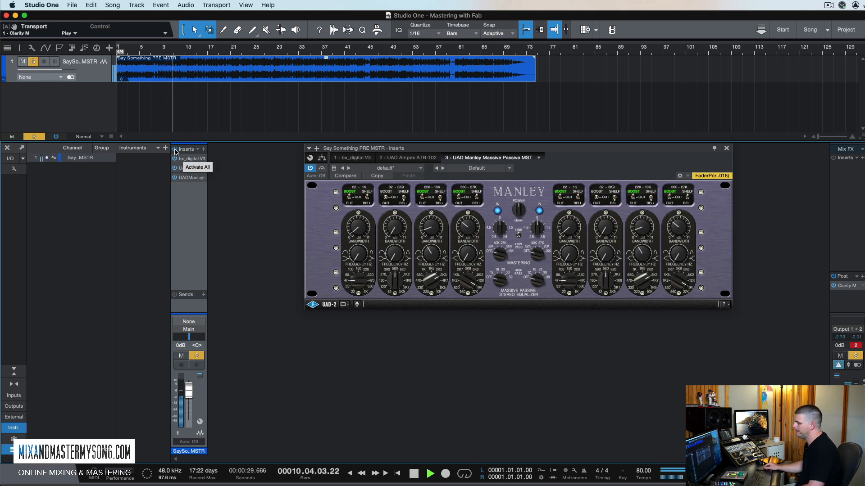
pyautogui.click(174, 150)
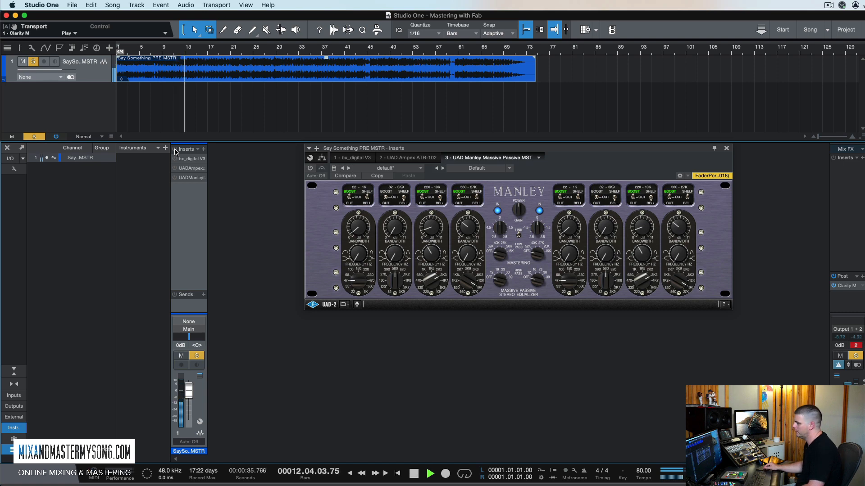
pyautogui.click(175, 152)
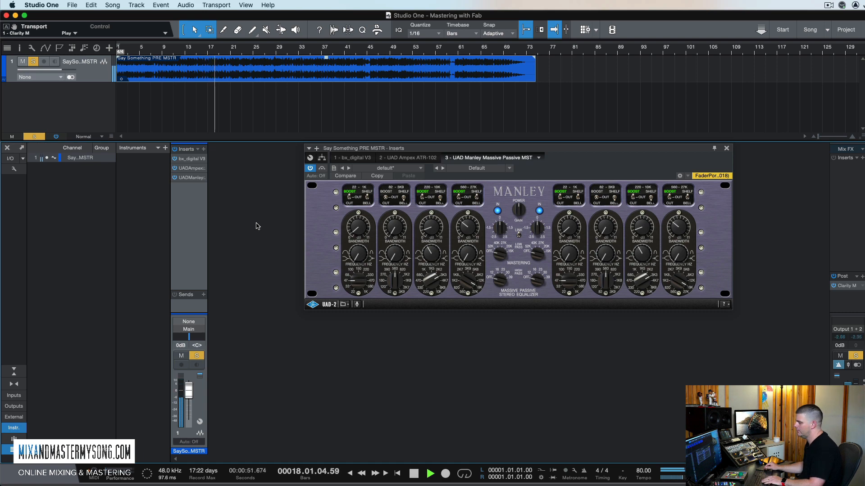
pyautogui.press('space')
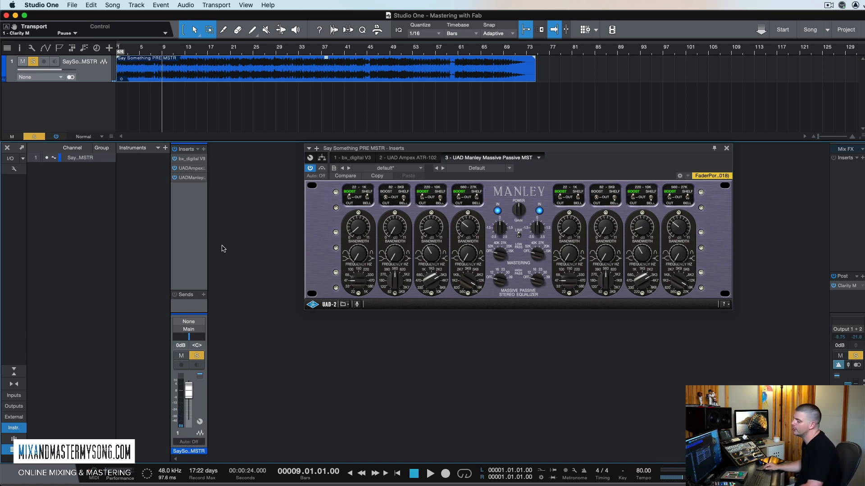
# - Close the Massive Passive, search the plug-ins for oxford lim, and insert the UAD Oxford Limiter after it on the track
pyautogui.click(727, 149)
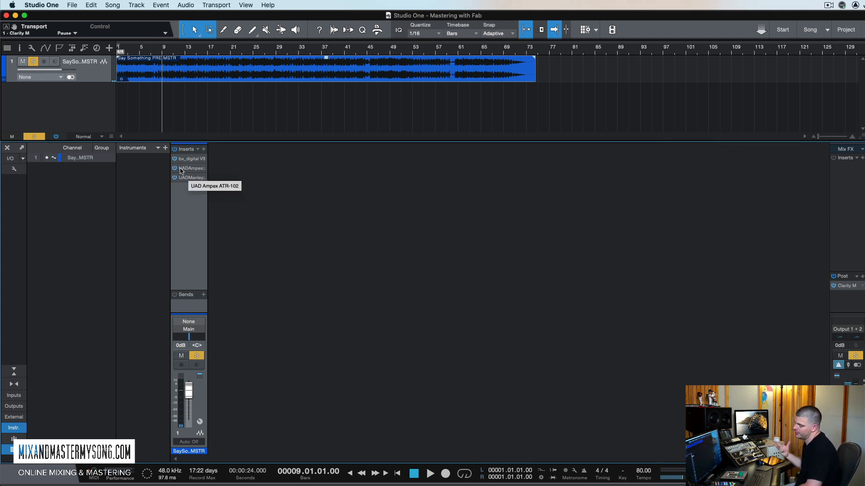
pyautogui.click(203, 150)
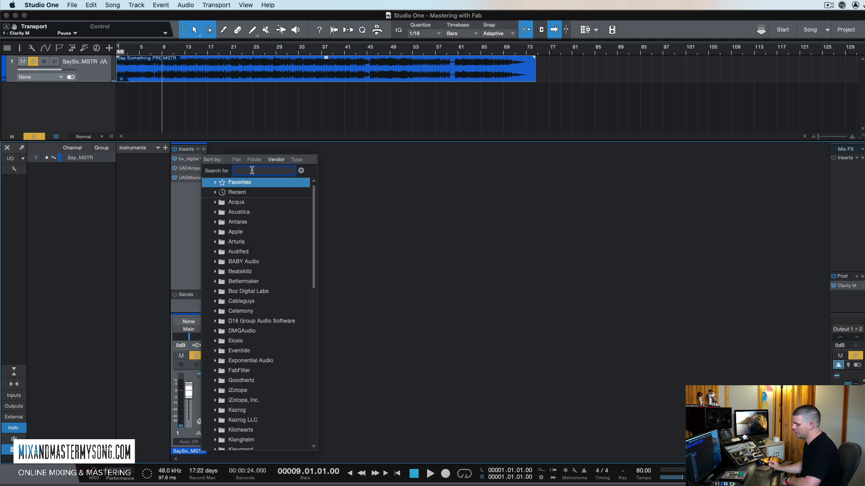
pyautogui.write('oxfo')
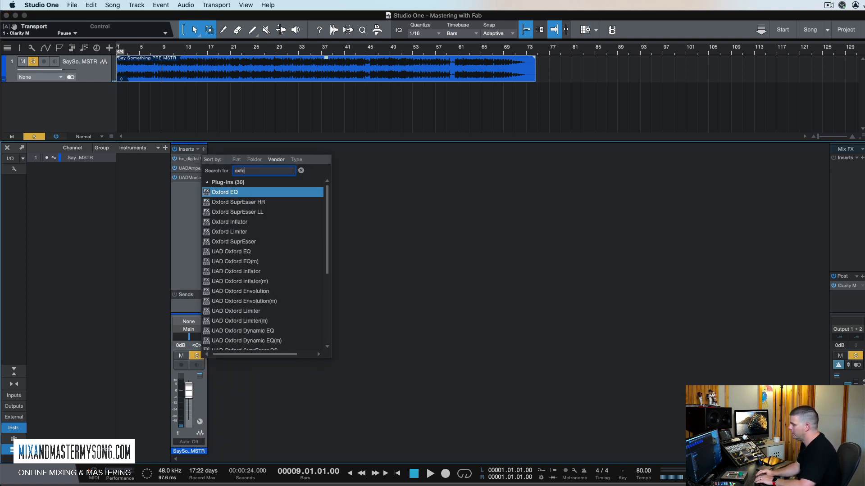
pyautogui.write('rd lim')
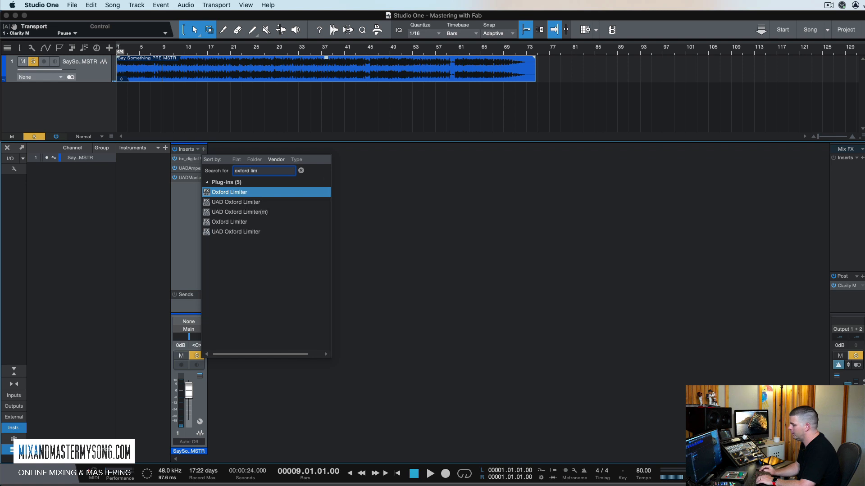
pyautogui.click(251, 212)
pyautogui.doubleClick(251, 212)
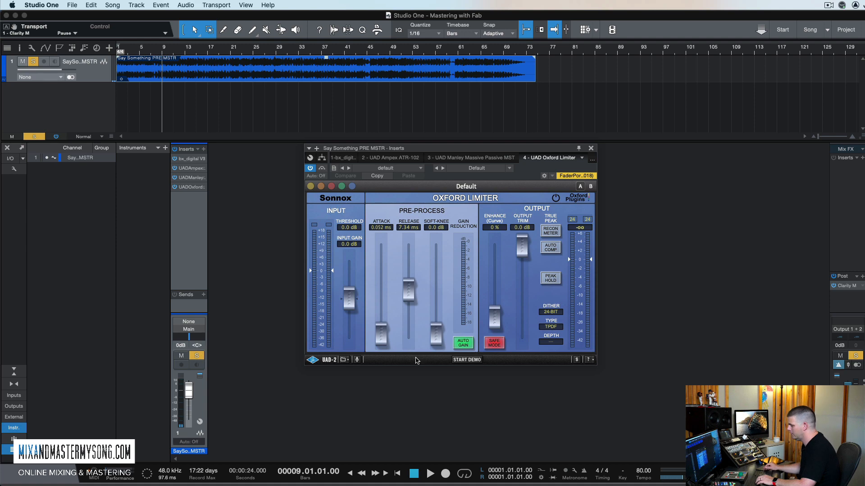
# - Start the 14-day demo of the UAD Oxford Limiter and reposition its window
pyautogui.click(468, 360)
pyautogui.click(646, 169)
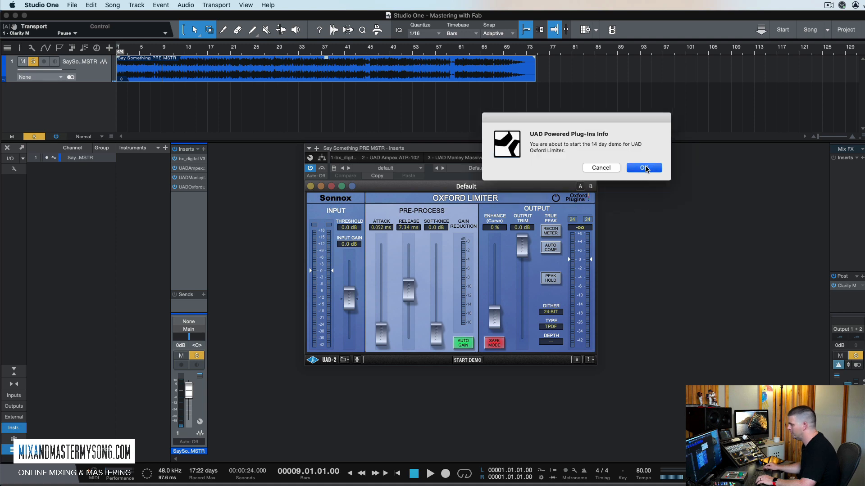
pyautogui.press('Return')
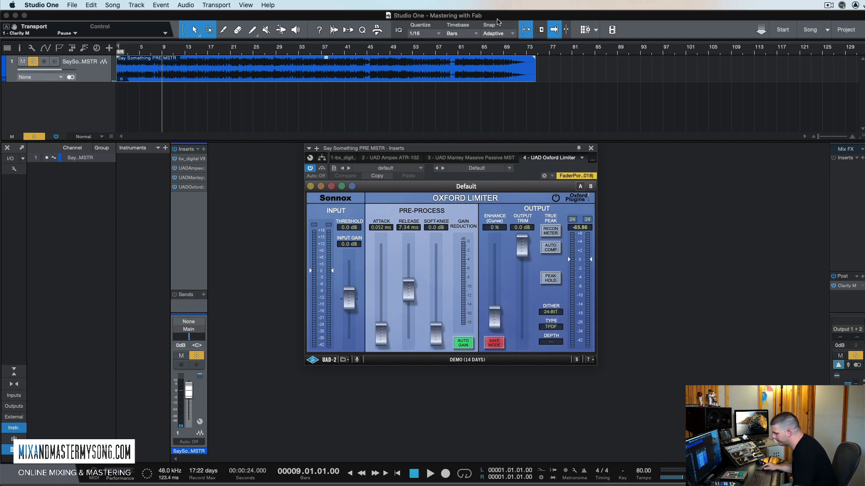
pyautogui.moveTo(436, 150); pyautogui.dragTo(448, 153)
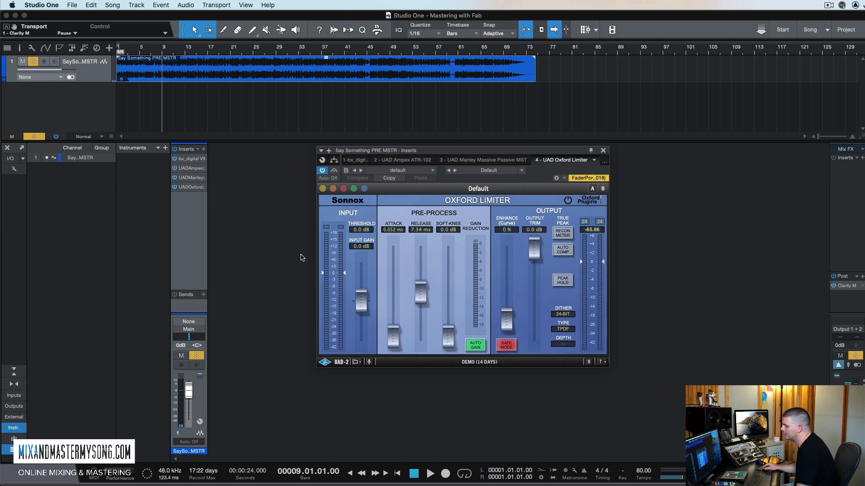
pyautogui.moveTo(408, 152); pyautogui.dragTo(382, 154)
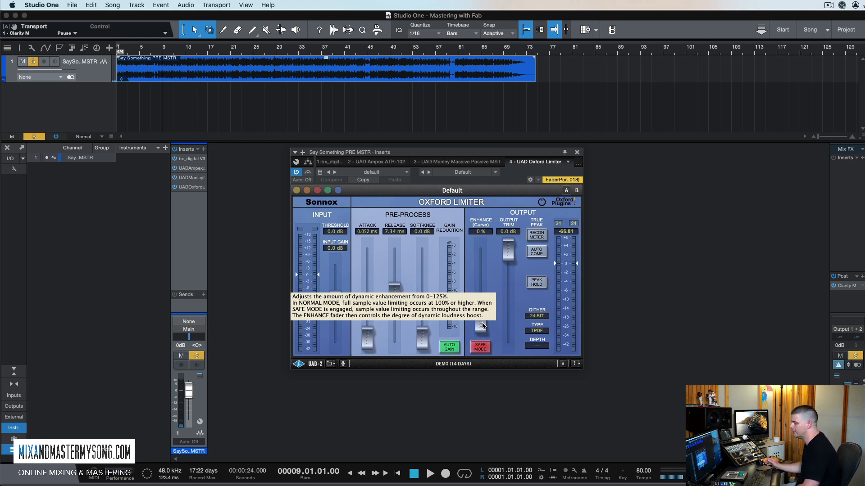
# - Try the Oxford Limiter's Enhance fader with Safe Mode off, and restore Enhance to 0% with Safe Mode on
pyautogui.moveTo(481, 326); pyautogui.dragTo(485, 295)
pyautogui.click(476, 345)
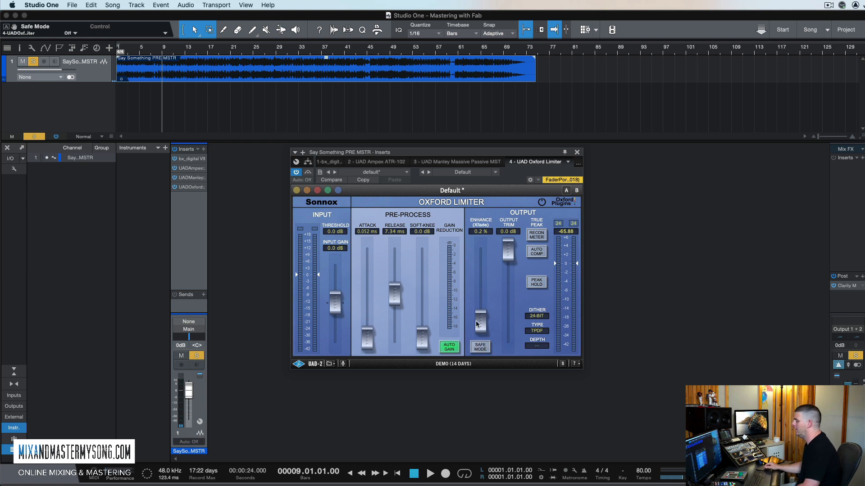
pyautogui.click(480, 347)
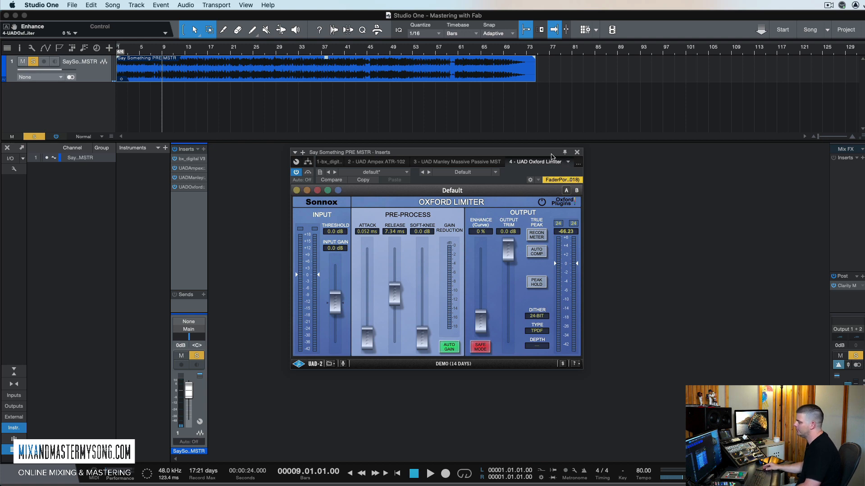
pyautogui.moveTo(552, 156); pyautogui.dragTo(575, 166)
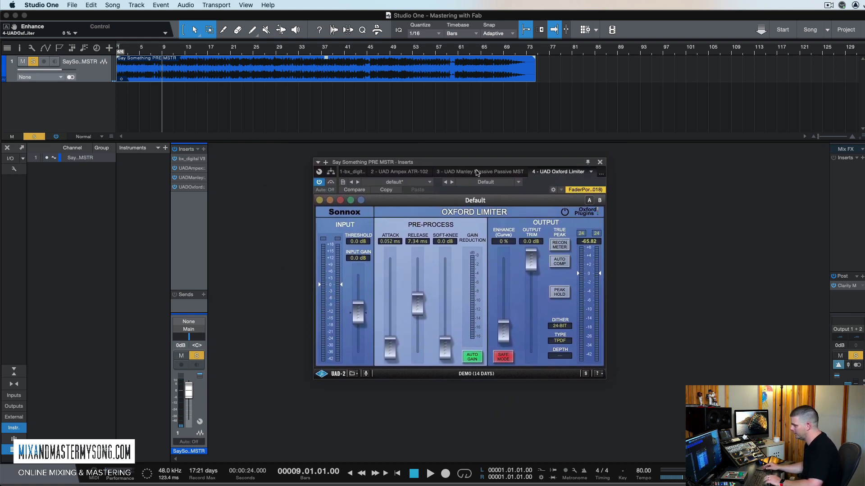
# - During playback from bar 9, raise the Oxford Limiter's Input Gain to +4.34 dB and set Enhance to 9.7%
pyautogui.press('space')
pyautogui.moveTo(363, 324); pyautogui.dragTo(360, 313)
pyautogui.press('space')
pyautogui.press('space')
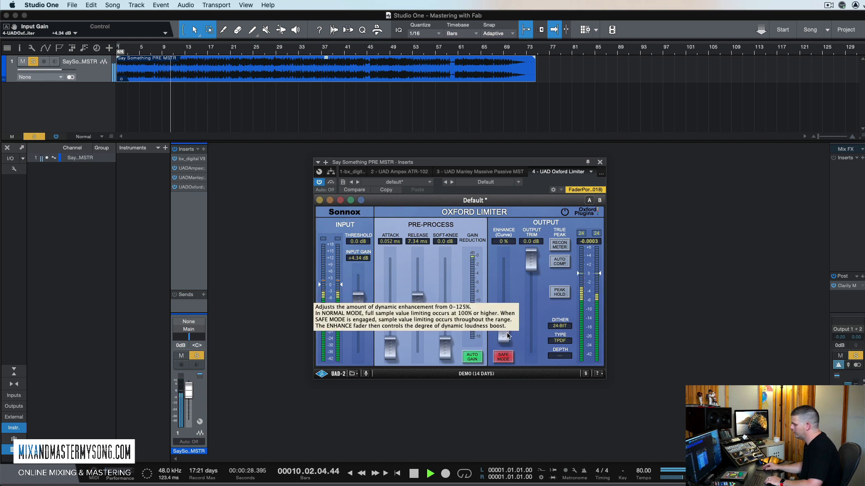
pyautogui.moveTo(507, 338)
pyautogui.mouseDown()
pyautogui.moveTo(508, 298)
pyautogui.moveTo(510, 331)
pyautogui.mouseUp()
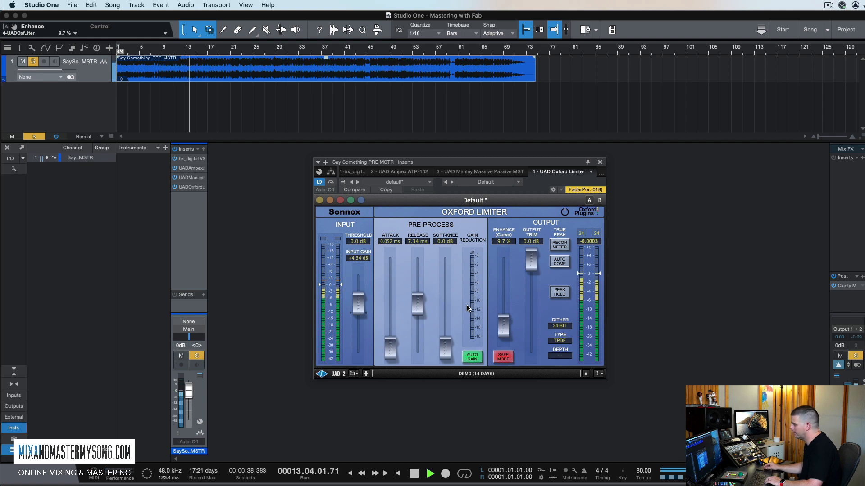
# - Deactivate and reactivate all inserts to compare levels during playback, set the limiter's Input Gain to +3.95 dB, and stop playback
pyautogui.click(175, 149)
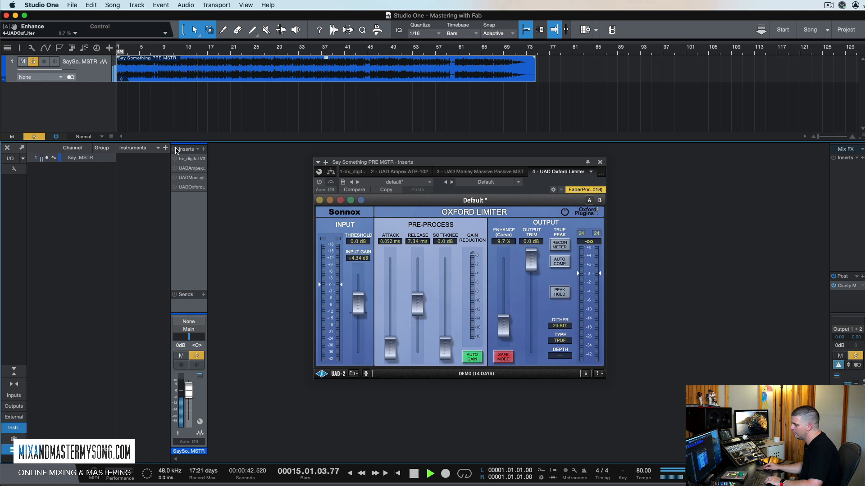
pyautogui.click(176, 149)
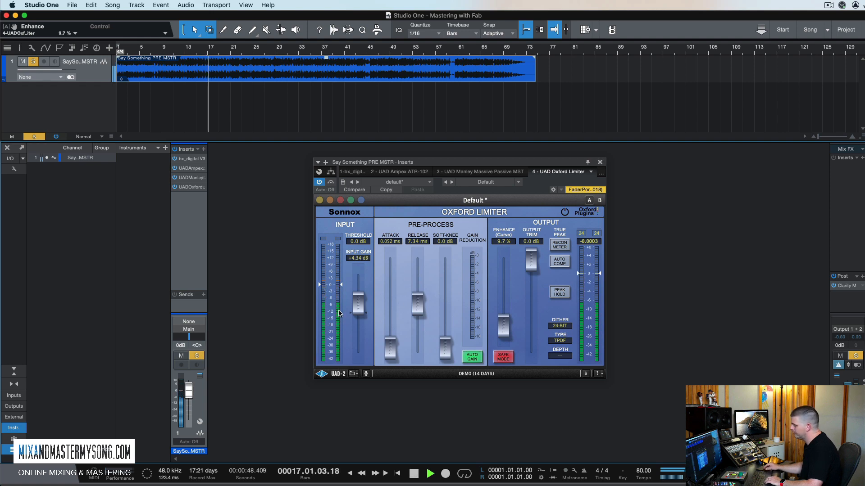
pyautogui.click(359, 306)
pyautogui.moveTo(360, 309); pyautogui.dragTo(360, 311)
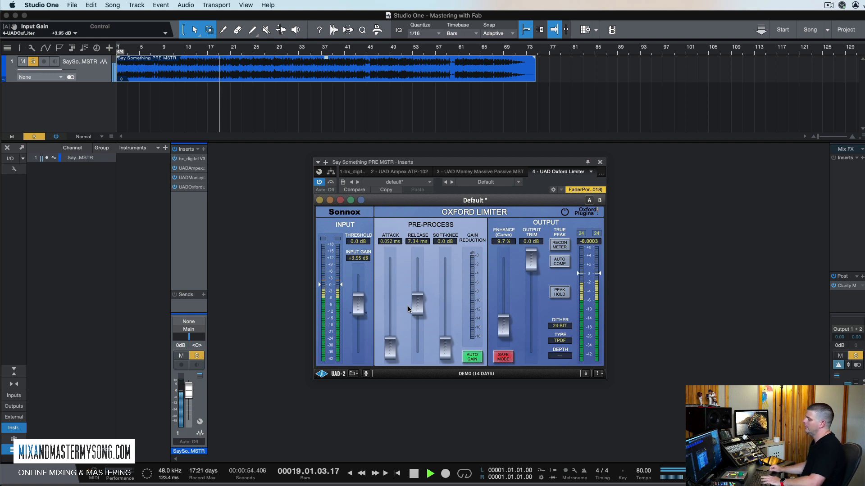
pyautogui.press('space')
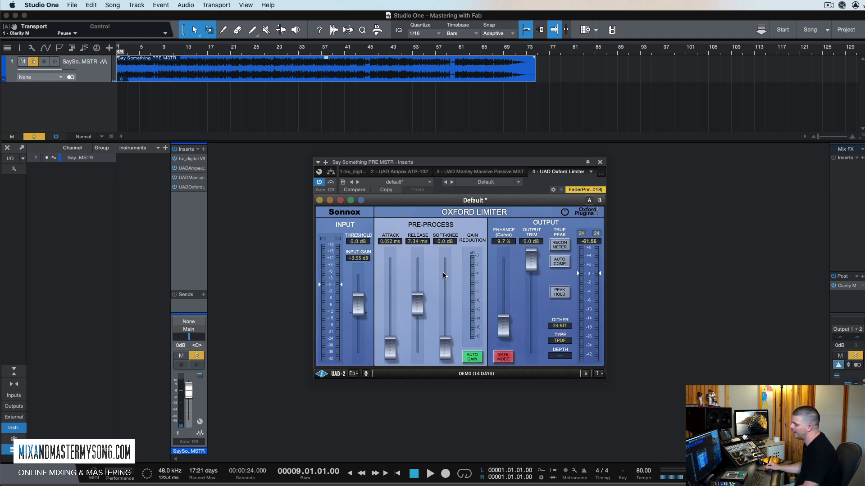
pyautogui.moveTo(492, 165)
pyautogui.mouseDown()
pyautogui.moveTo(487, 150)
pyautogui.moveTo(497, 149)
pyautogui.mouseUp()
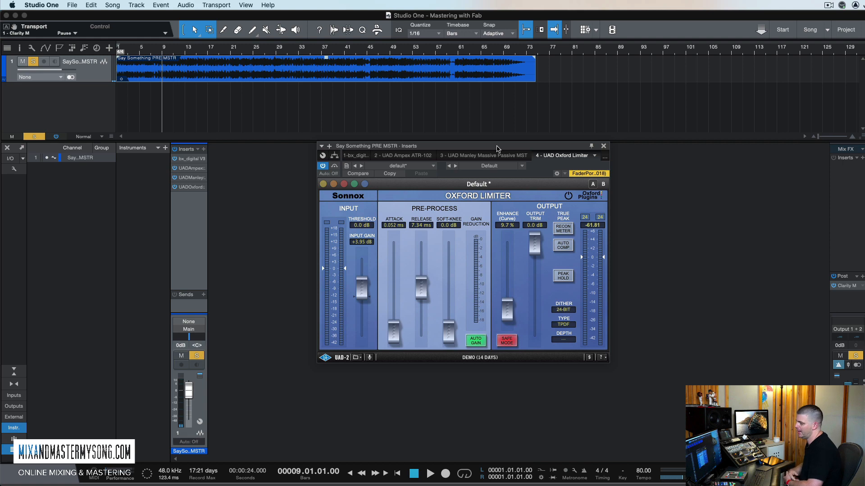
pyautogui.moveTo(497, 149); pyautogui.dragTo(490, 156)
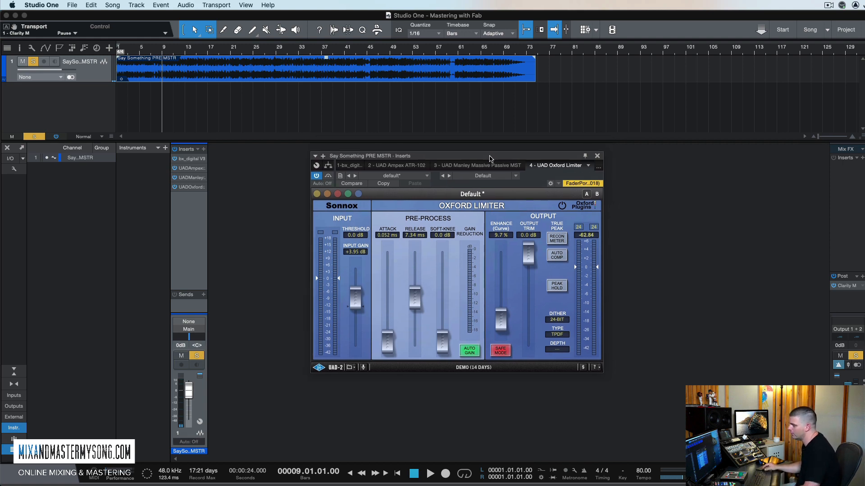